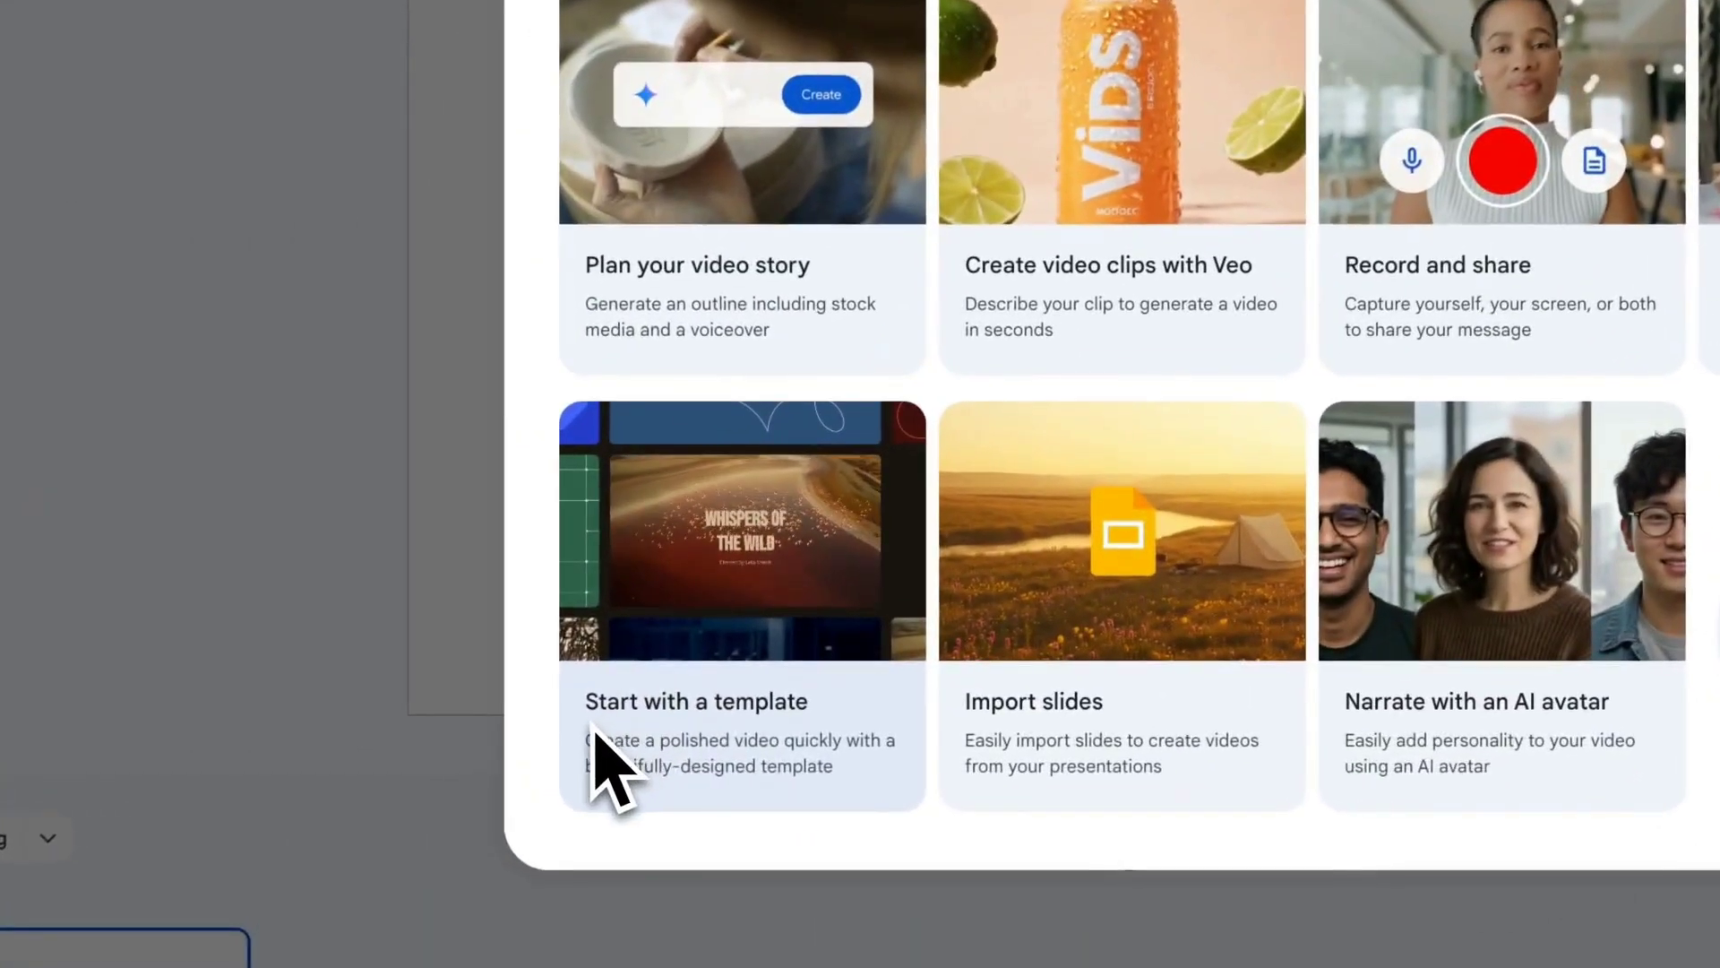
Insert every scene of the Team meeting template from the template gallery.
left_click(596, 735)
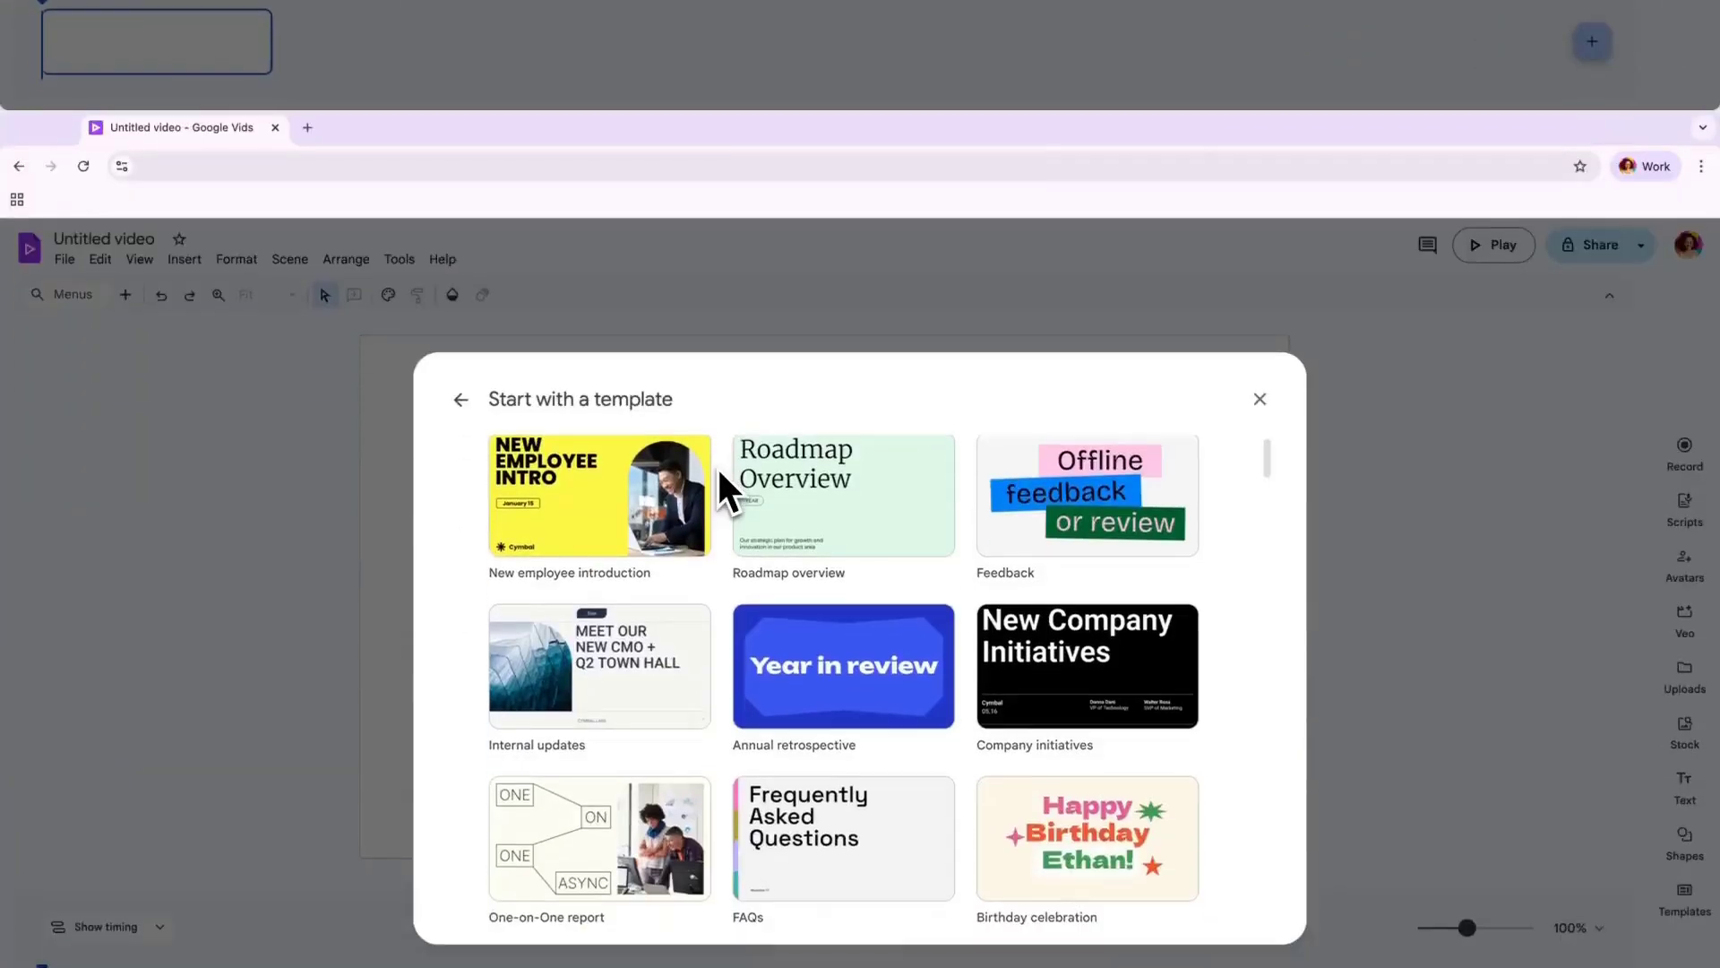
scroll(717, 358, "down", 2)
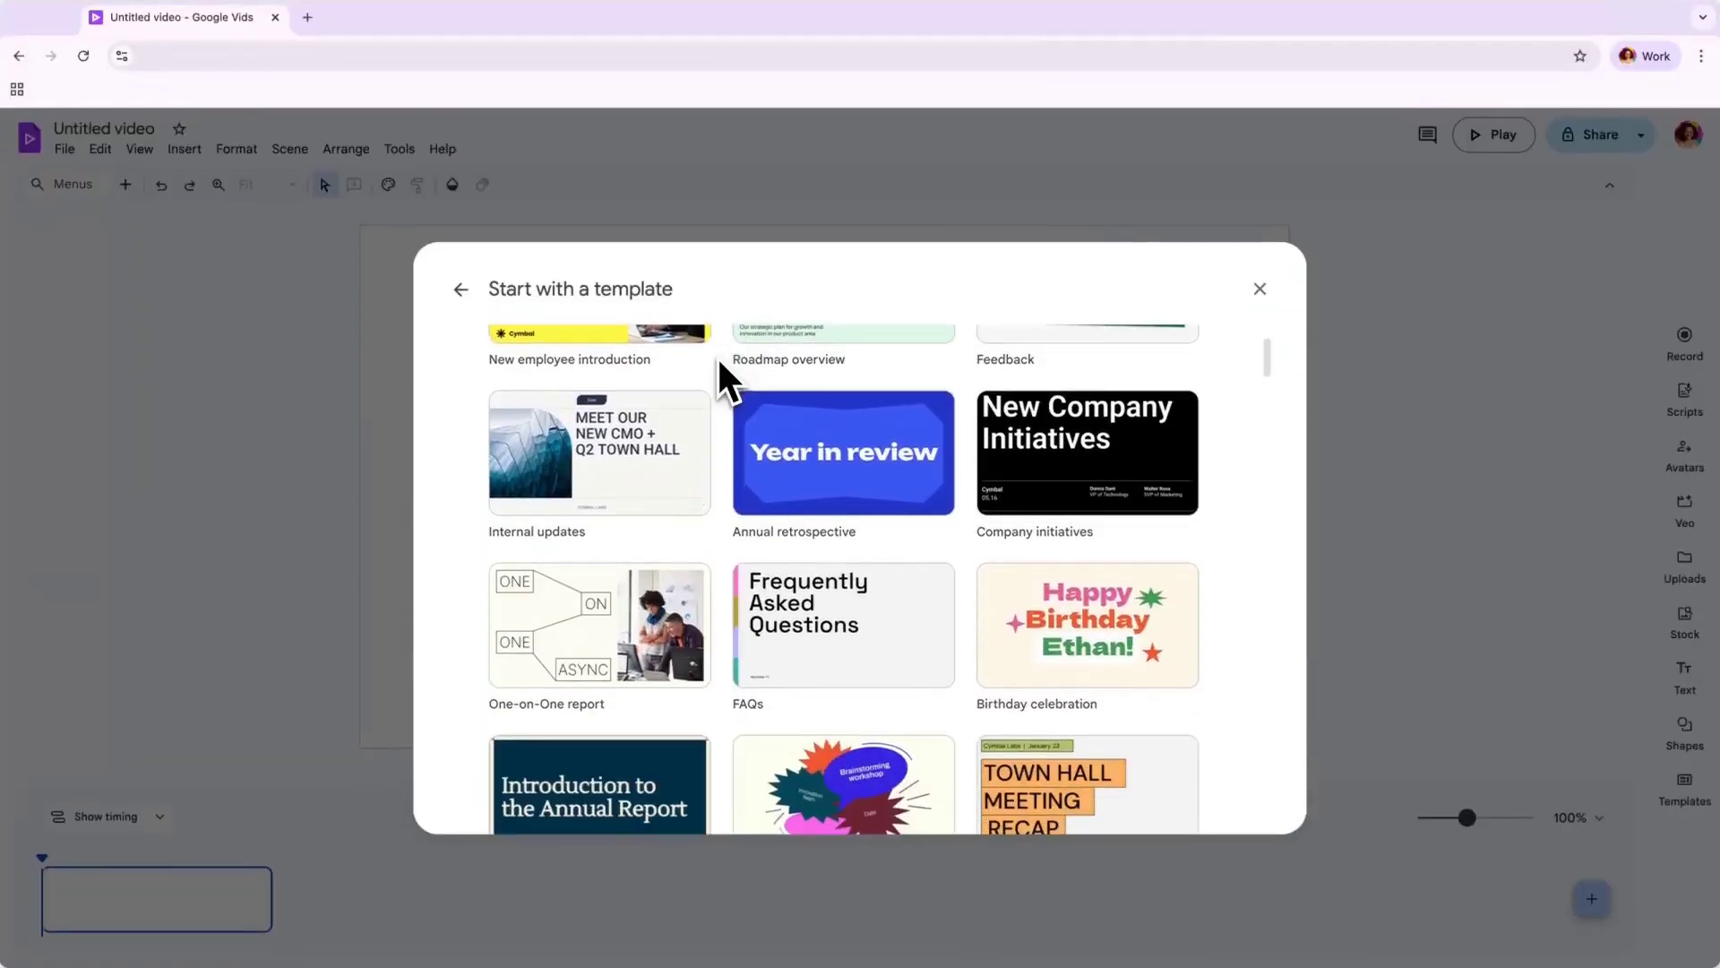
scroll(720, 363, "down", 4)
scroll(720, 363, "down", 1)
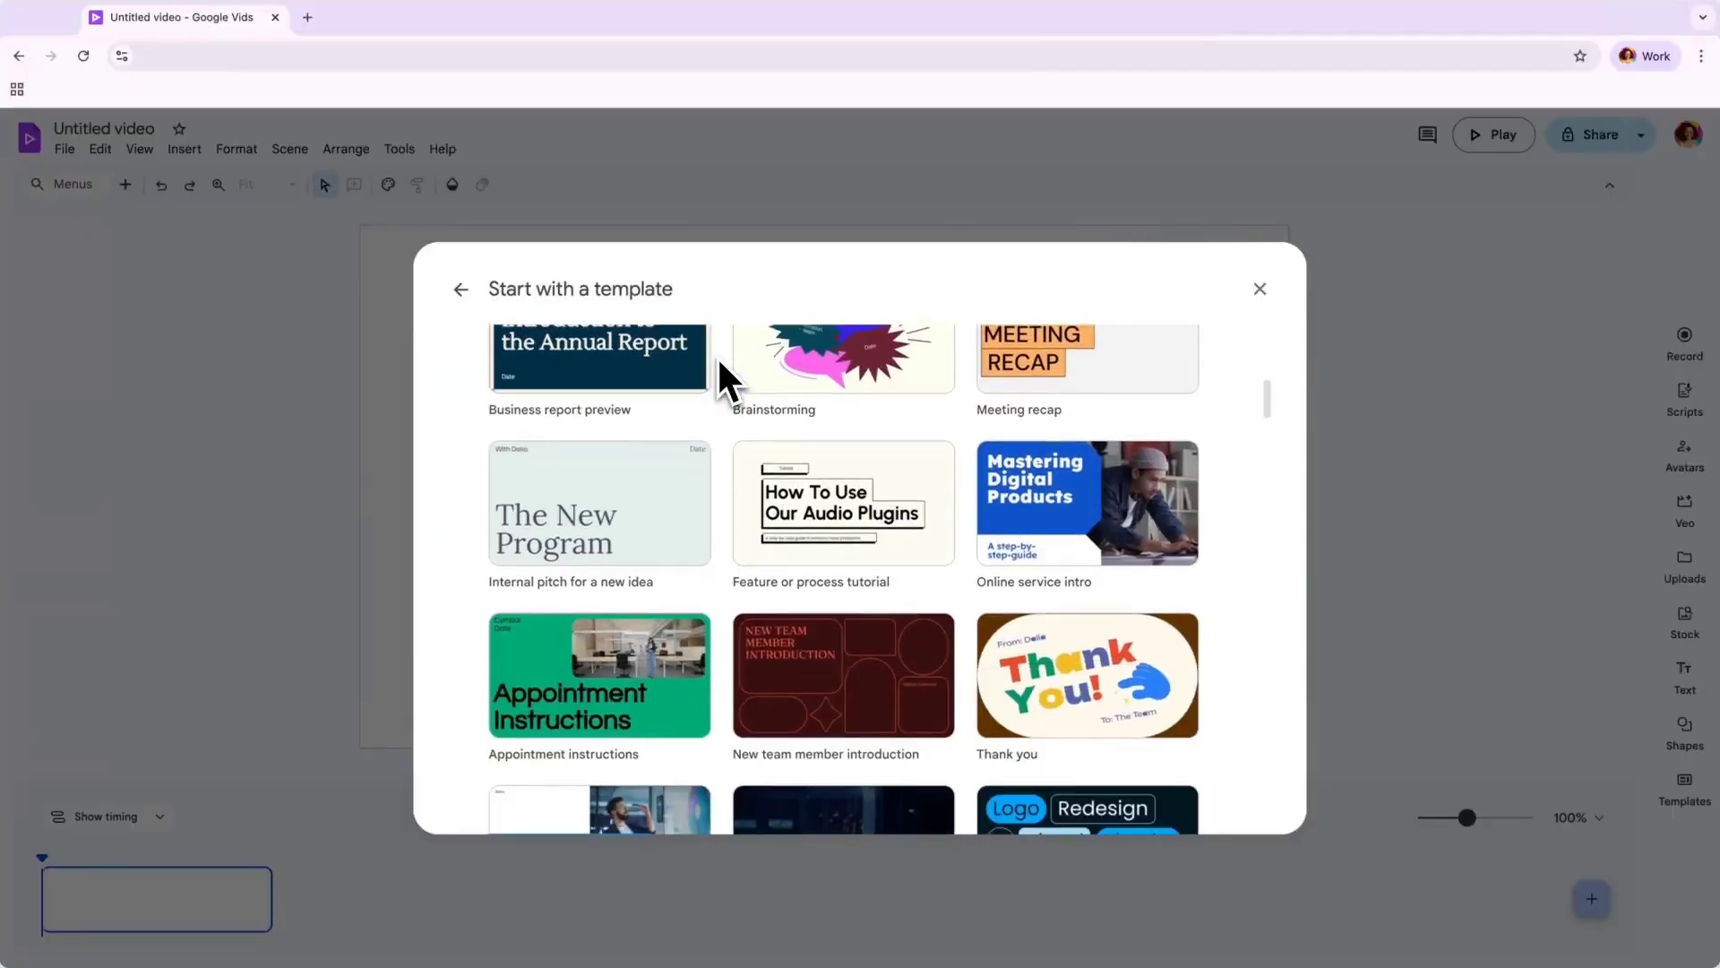
scroll(719, 363, "down", 2)
scroll(720, 363, "down", 5)
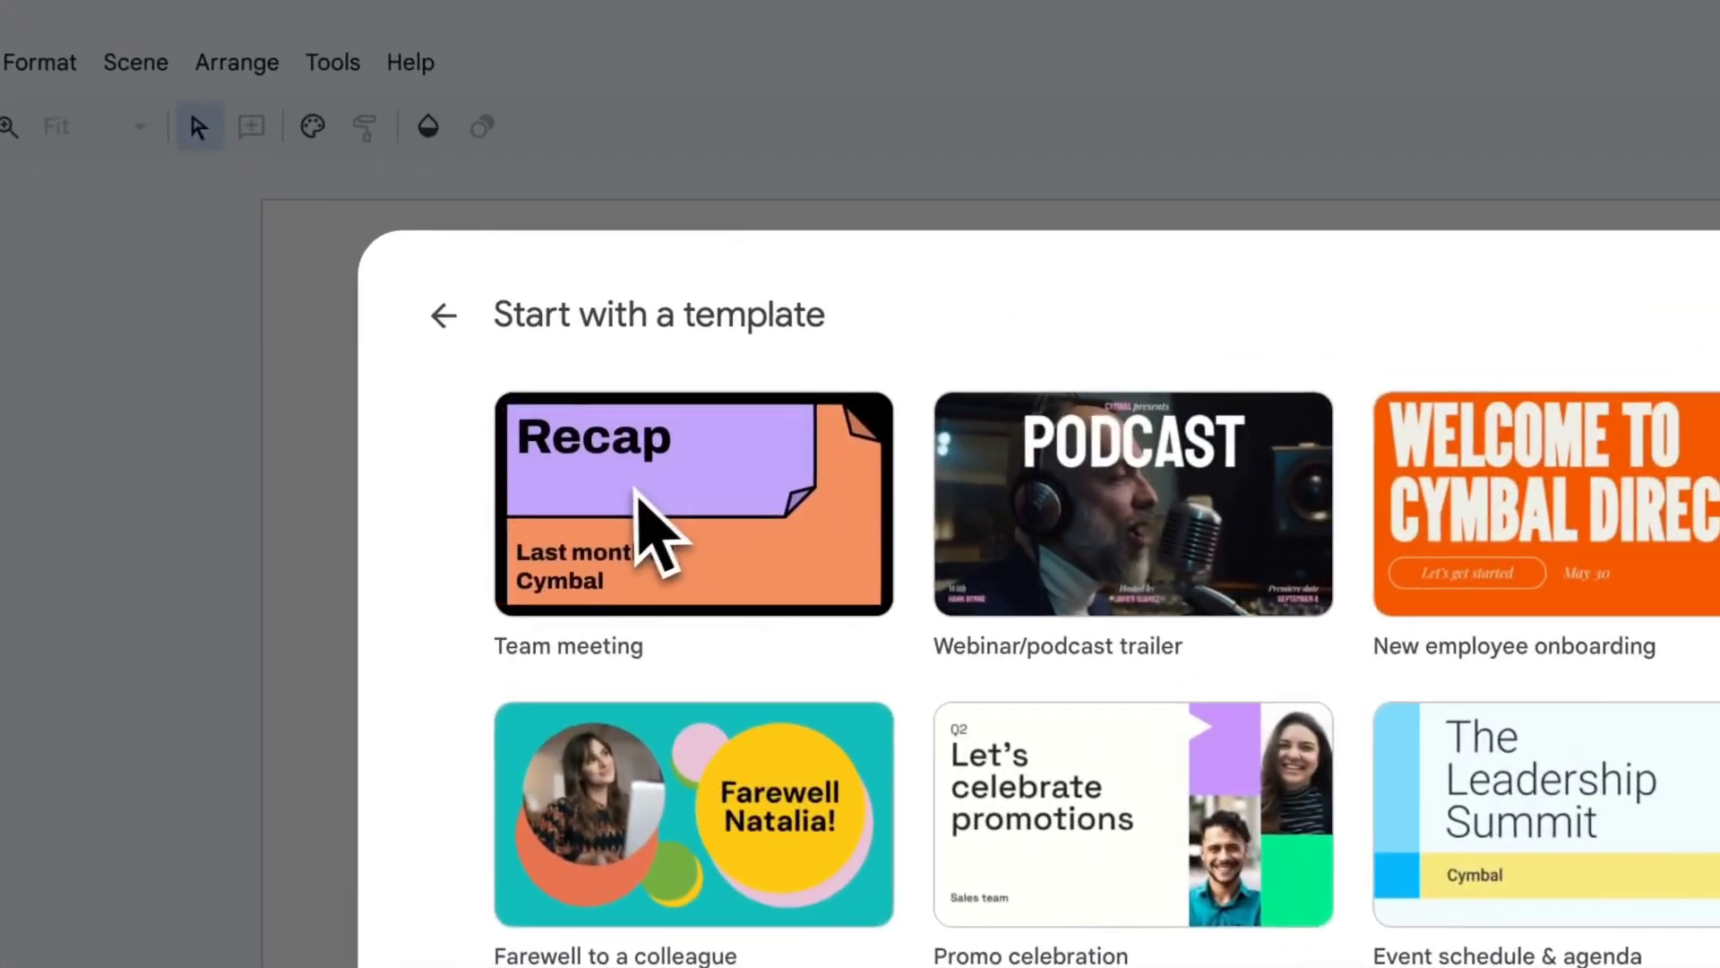
left_click(628, 498)
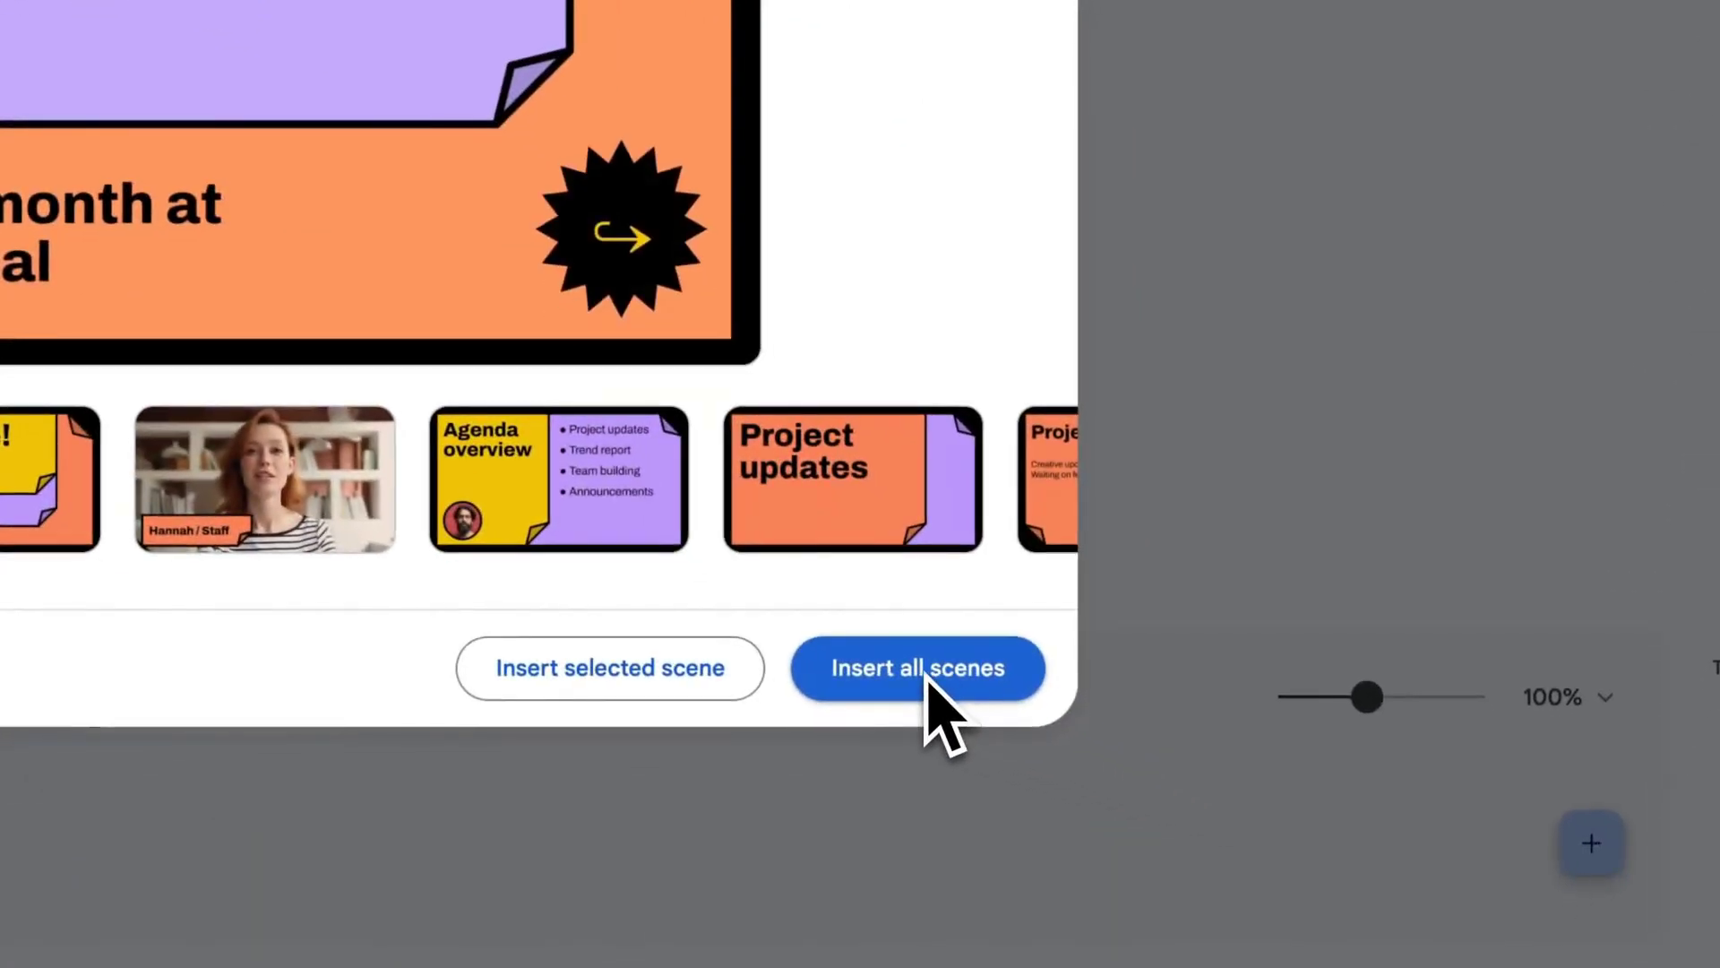
left_click(928, 678)
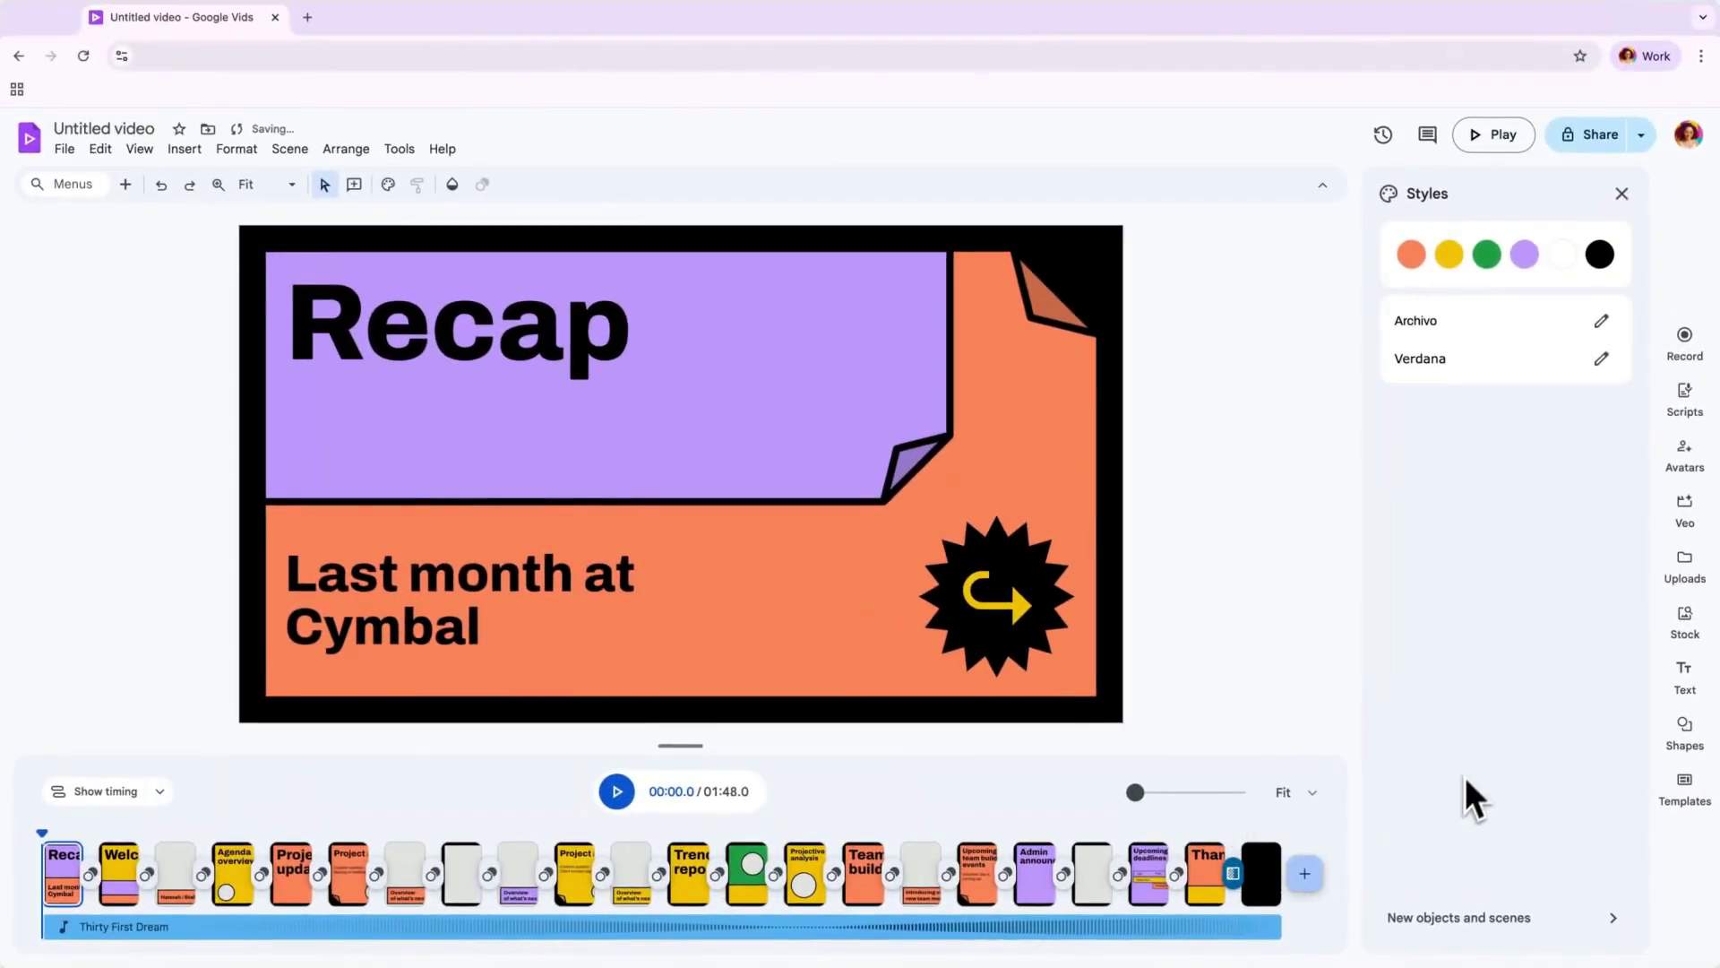
Browse the Year in review template's scenes in the templates panel without adding them.
left_click(1681, 788)
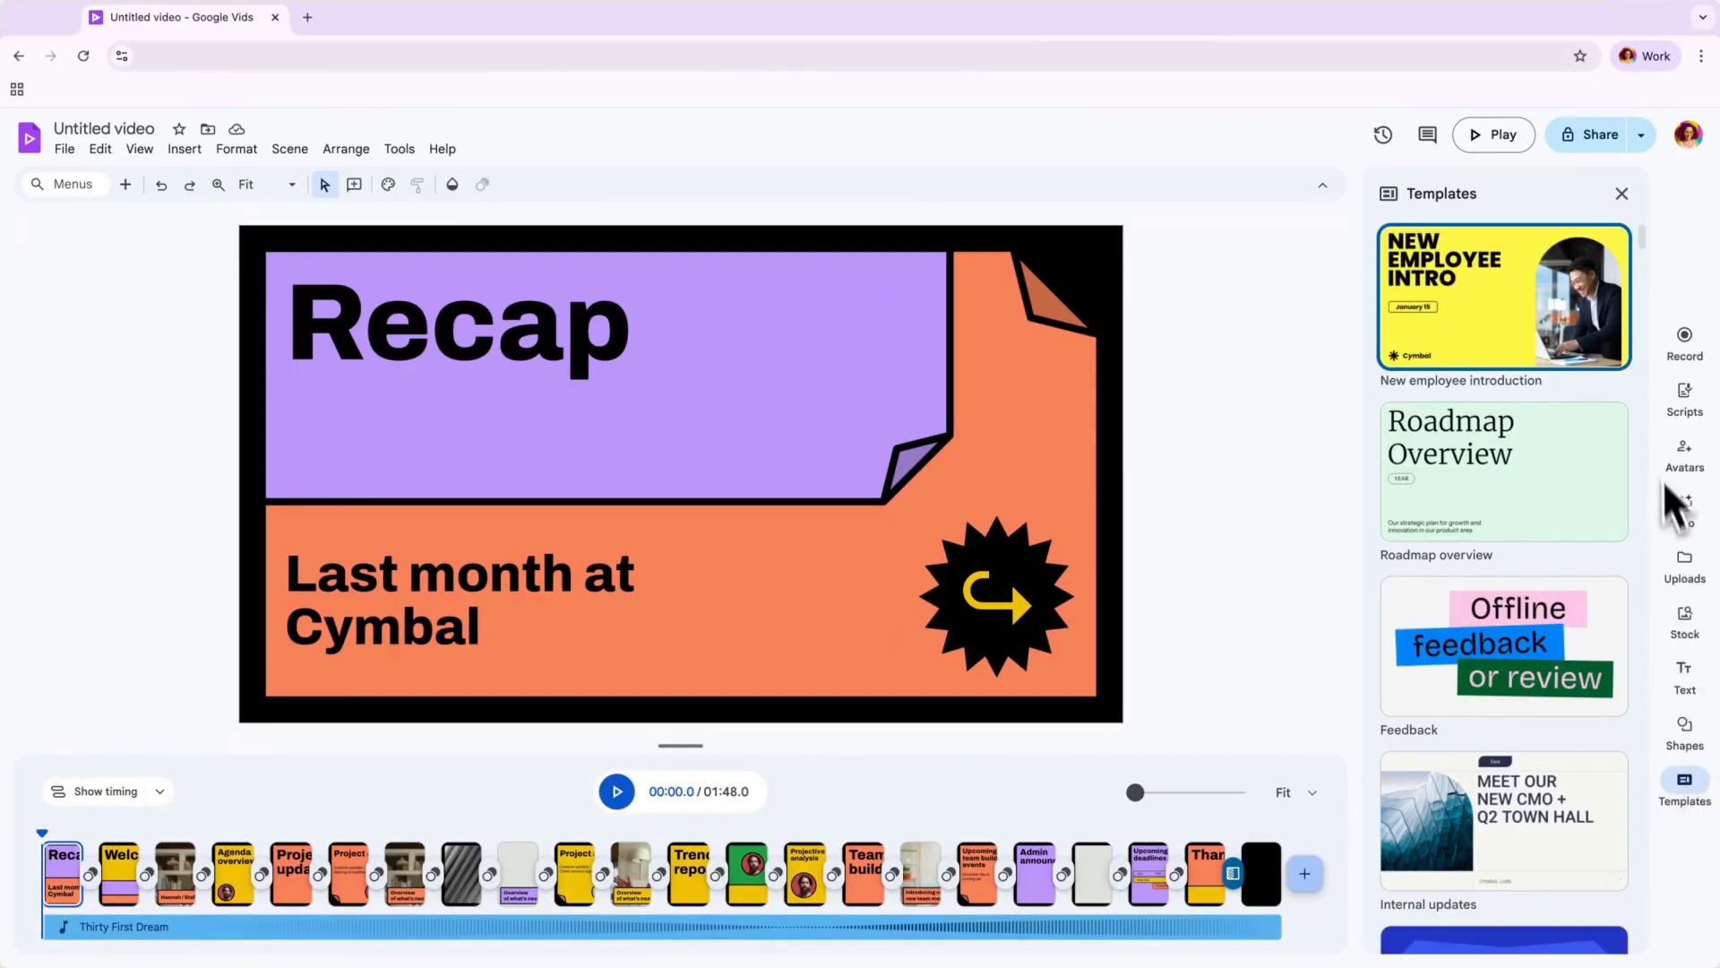
scroll(1638, 377, "down", 7)
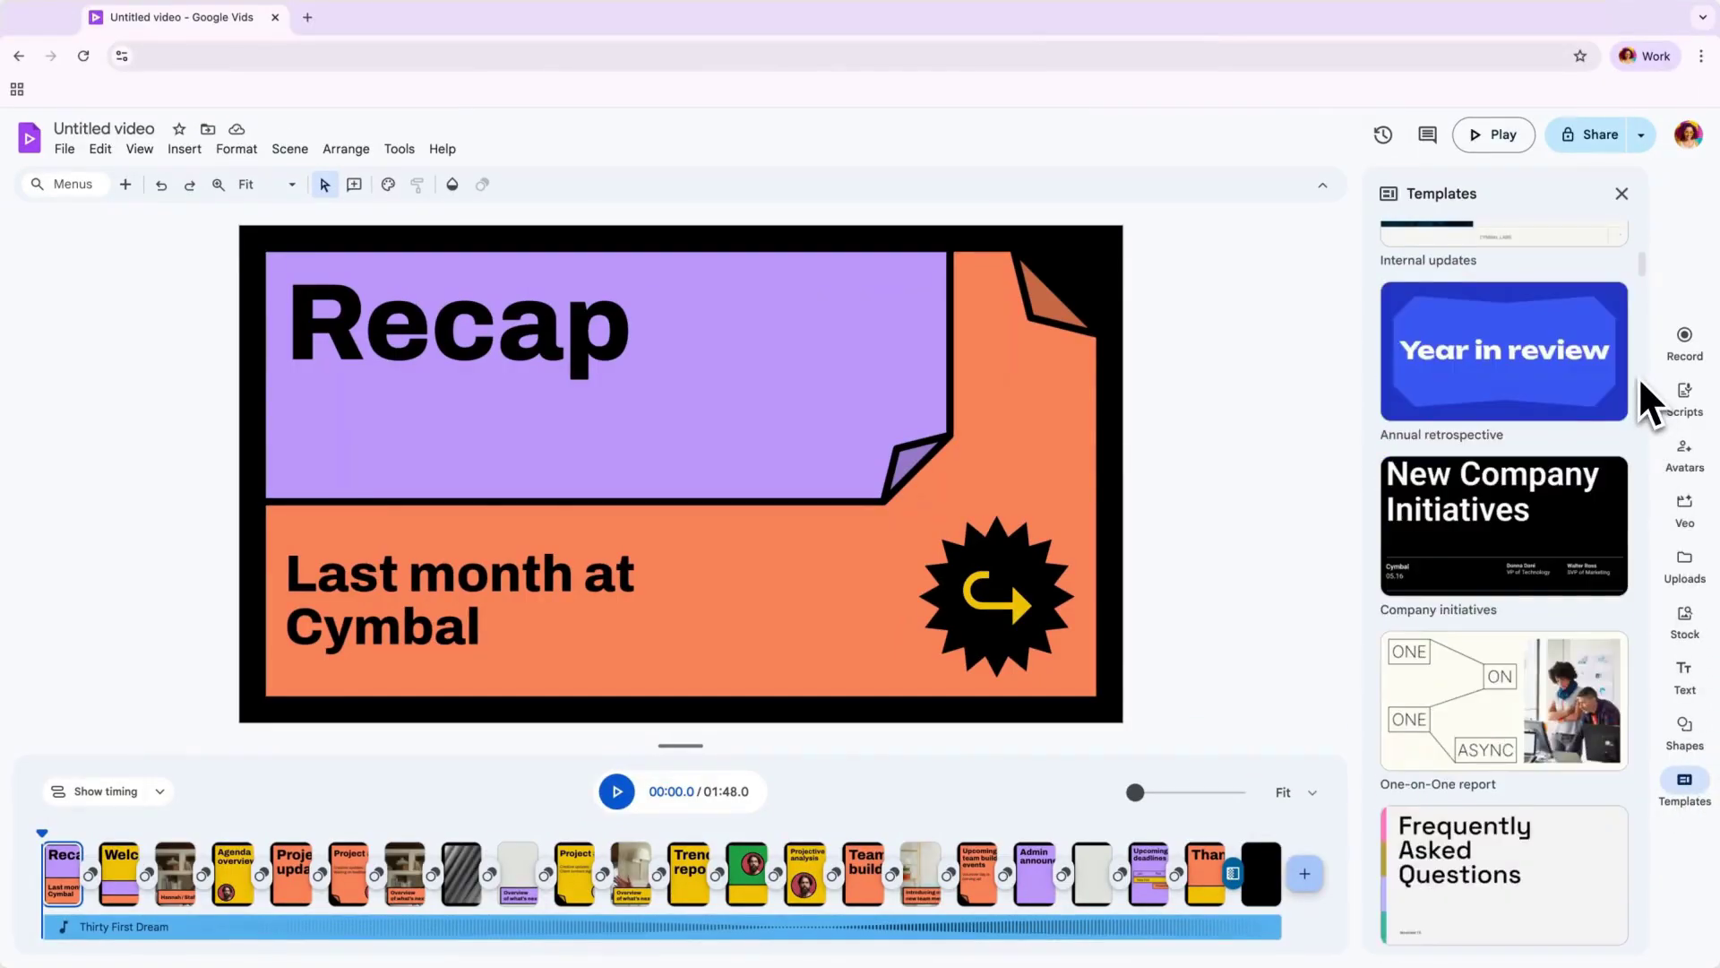
left_click(1511, 359)
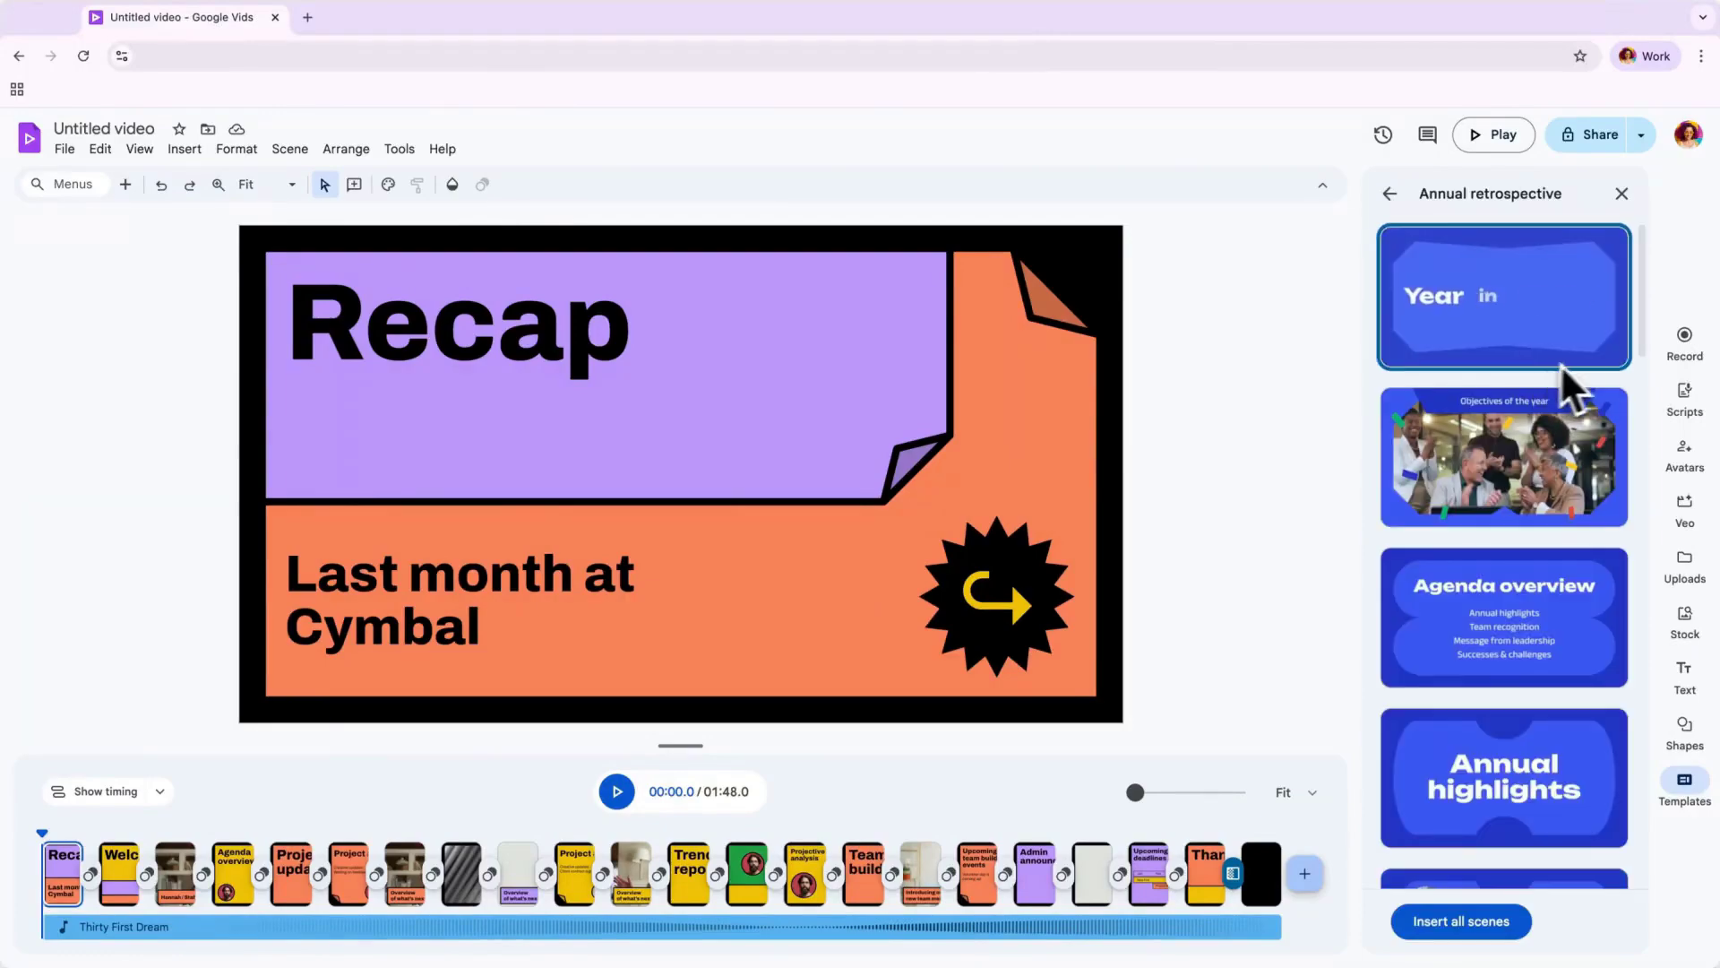
scroll(1613, 354, "down", 2)
Close the templates panel and play back the Agenda overview scene.
left_click(1621, 193)
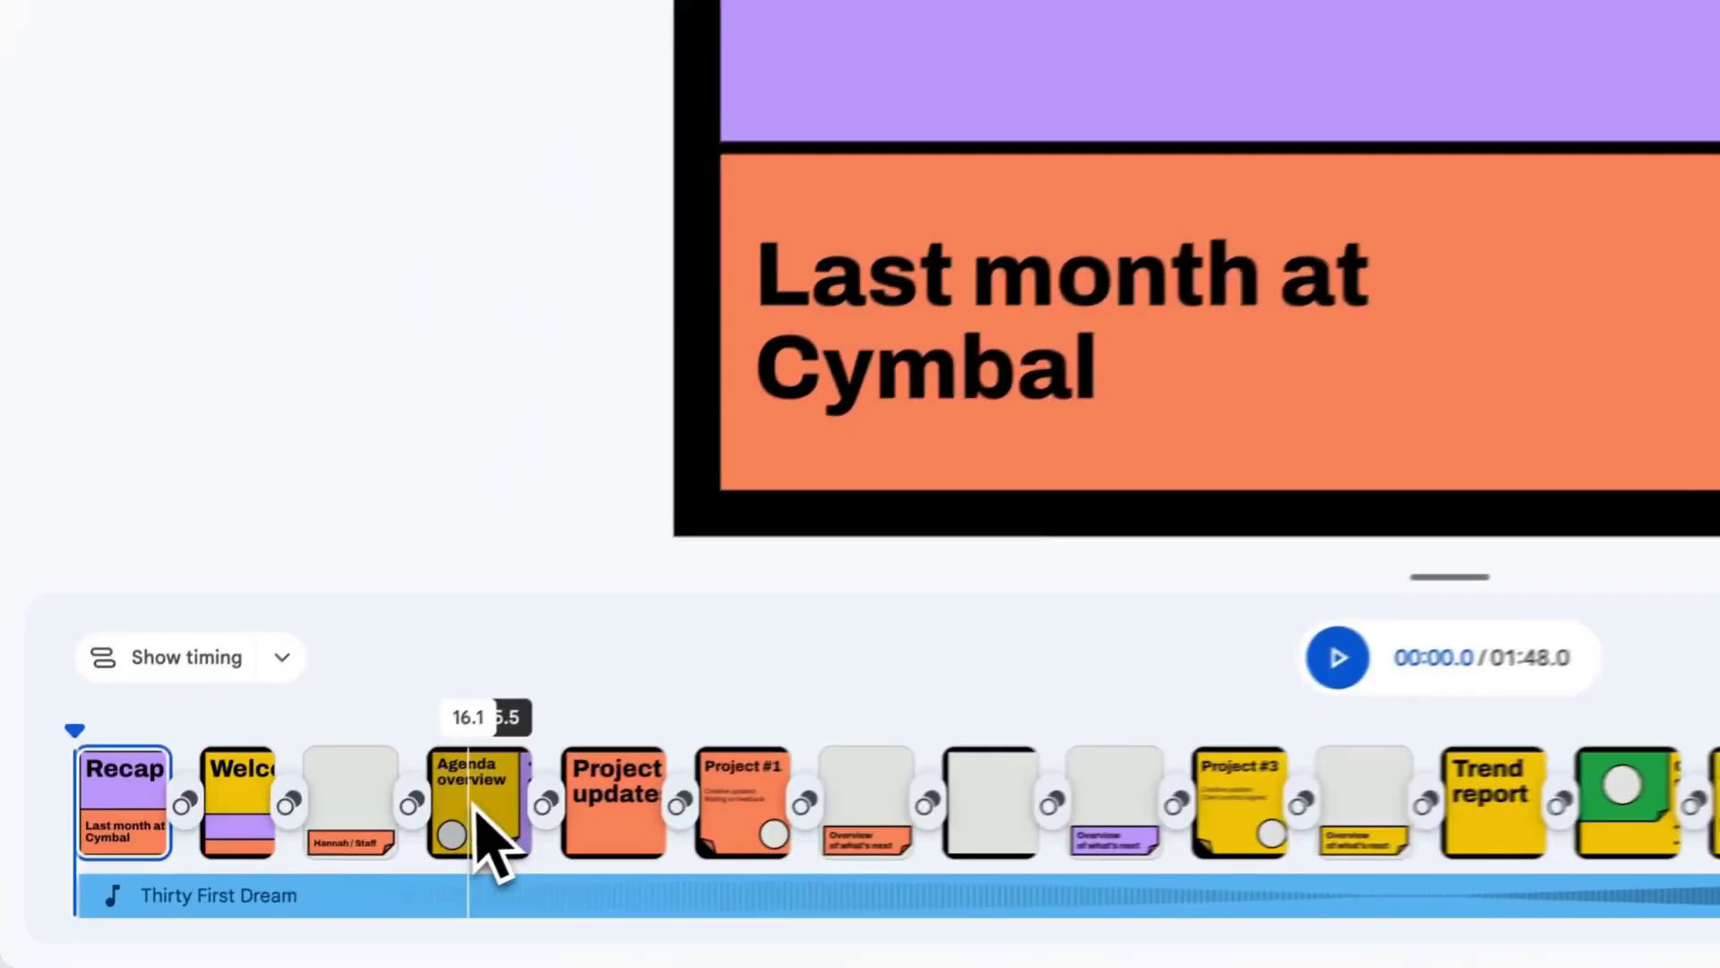
left_click(271, 874)
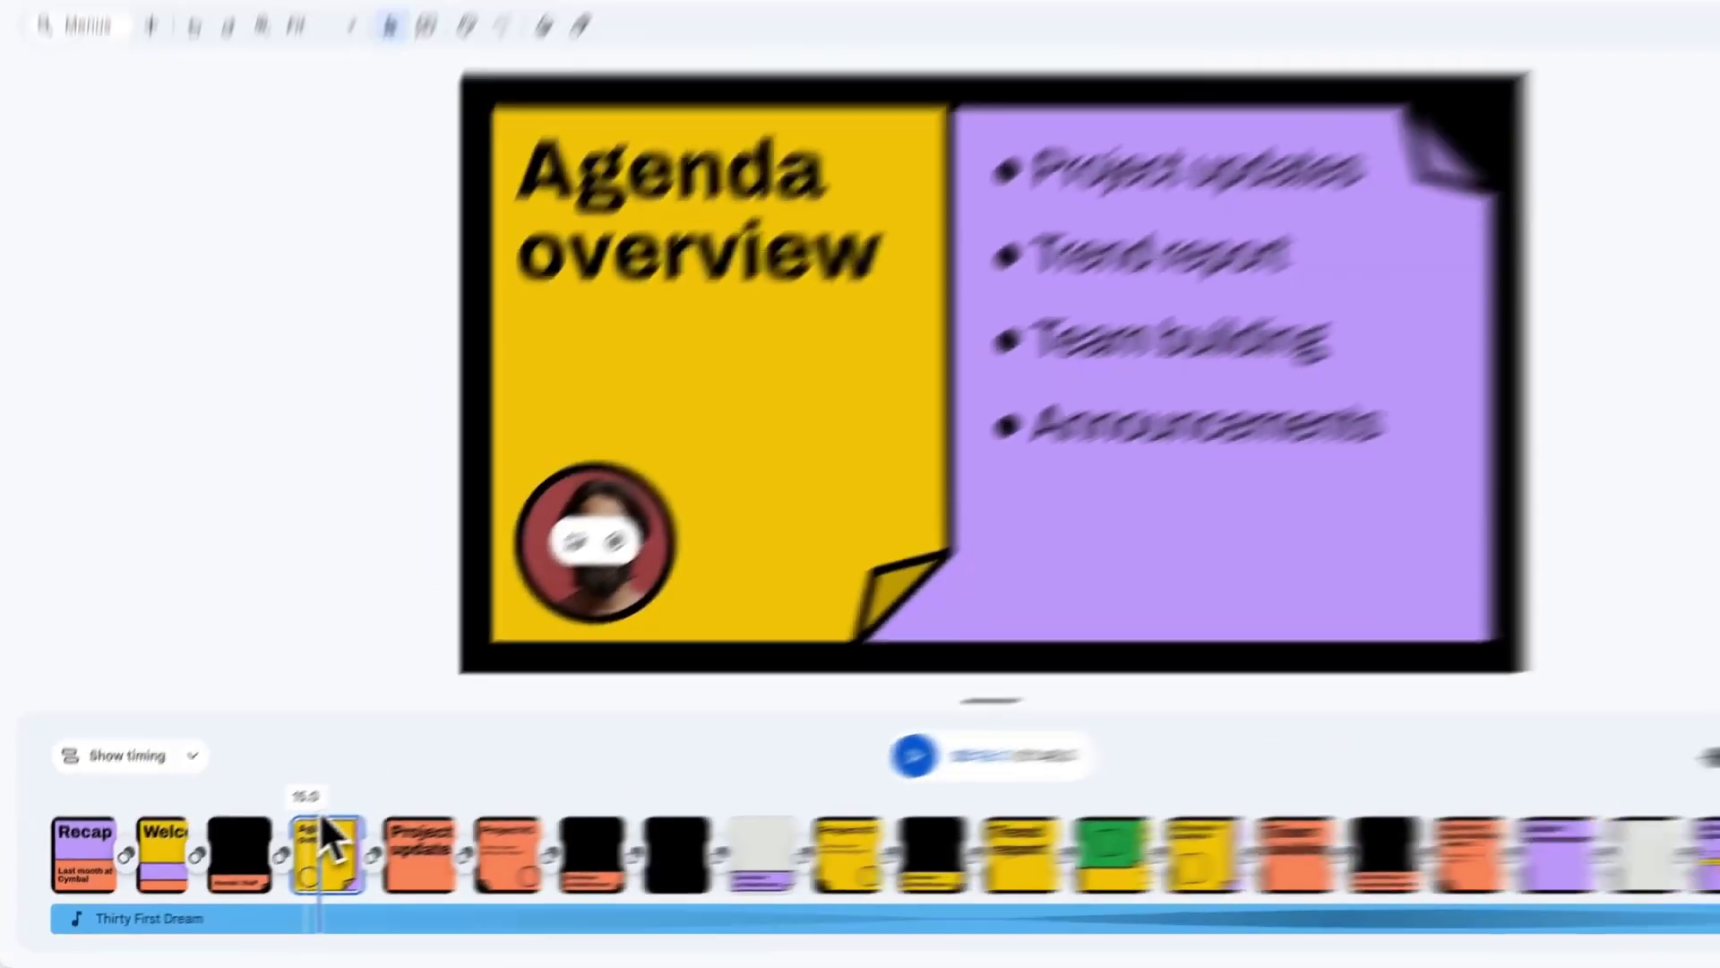
left_click(1371, 650)
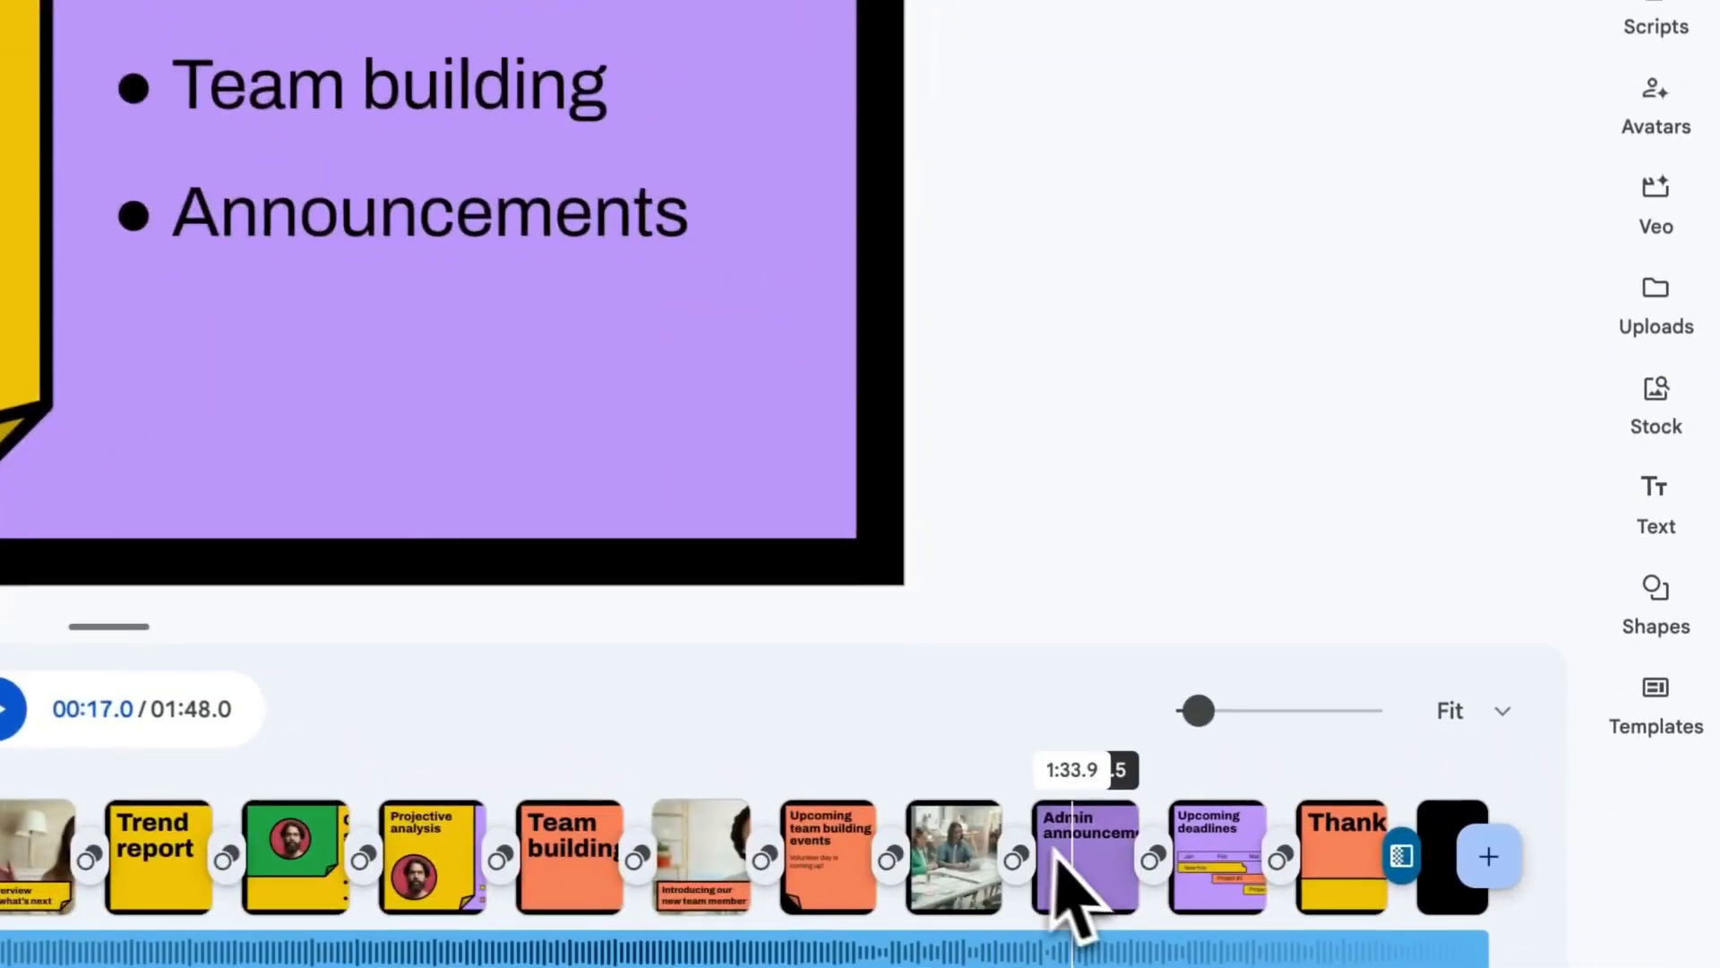
Move Admin announcement after Upcoming deadlines, add a blank scene, then delete Admin announcement.
left_click_drag(1055, 856, 1267, 853)
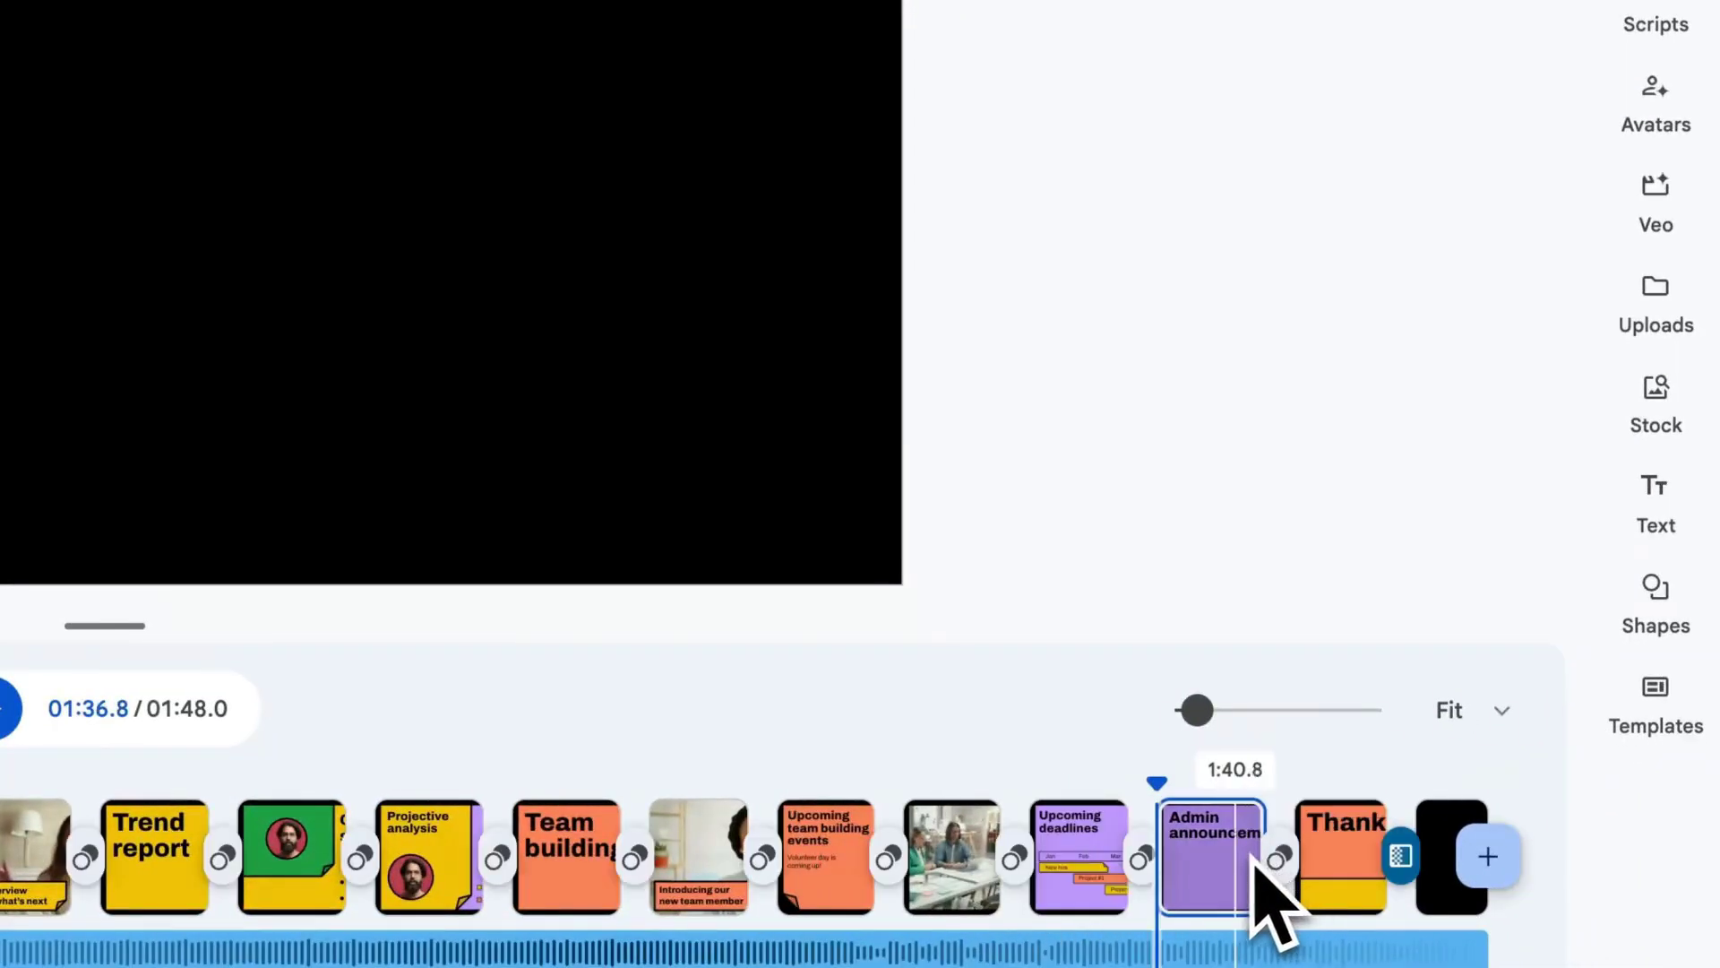
left_click(1491, 857)
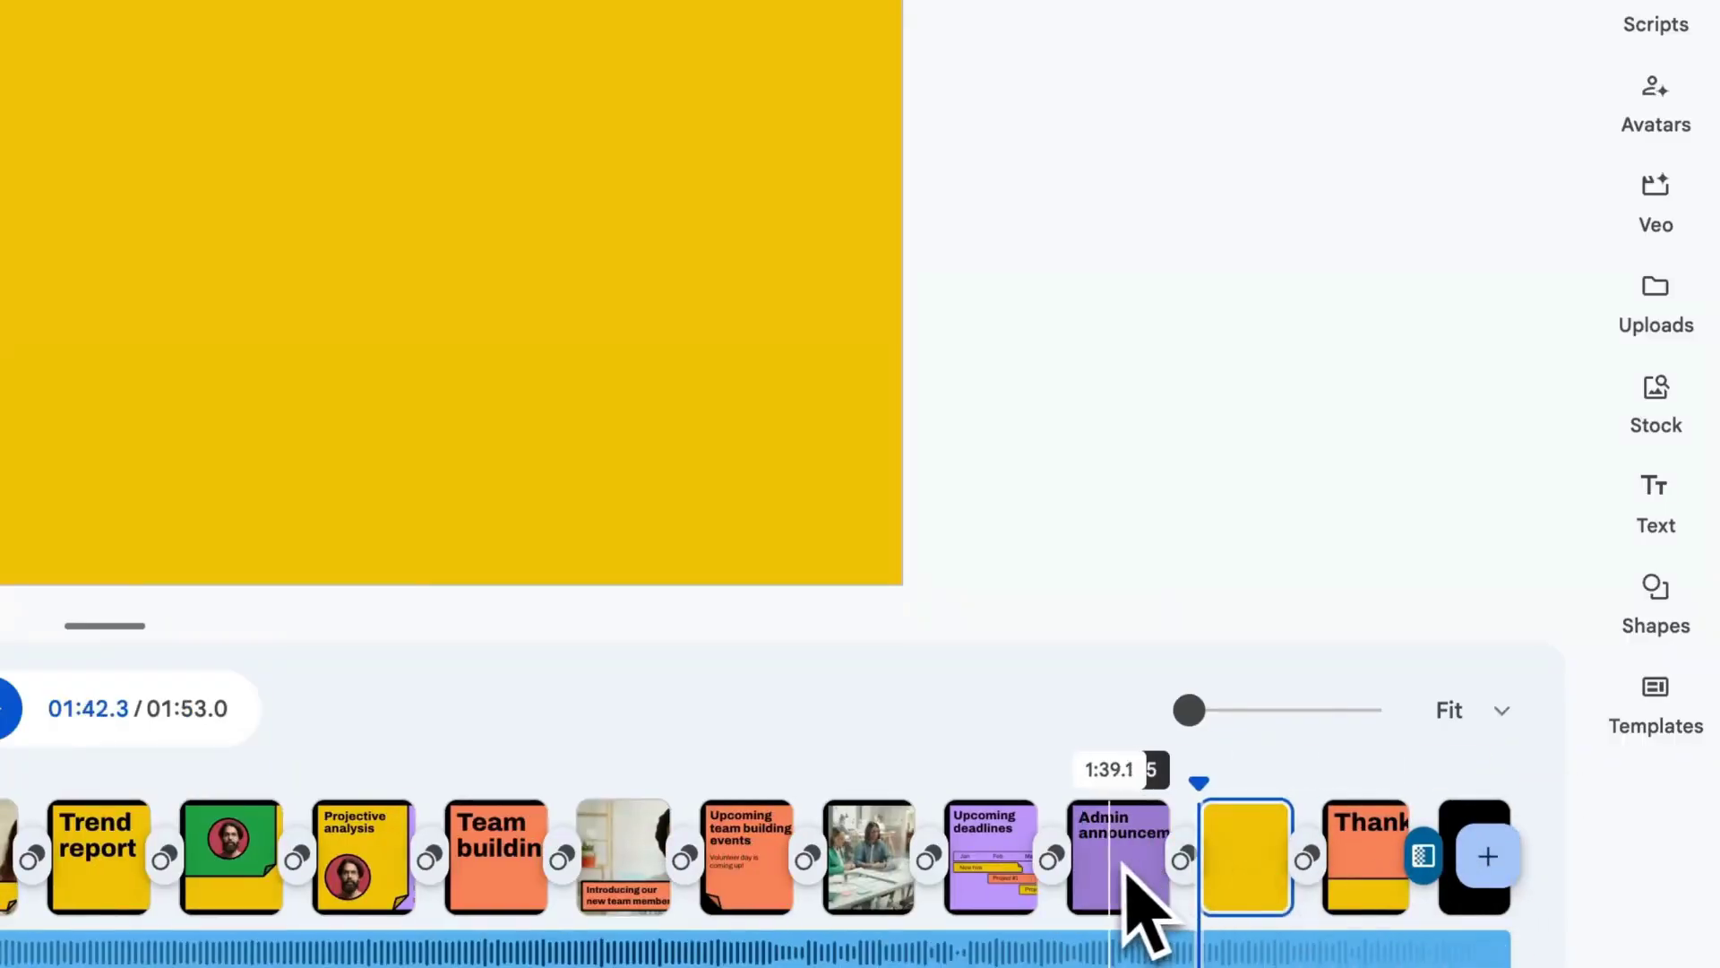
right_click(1111, 866)
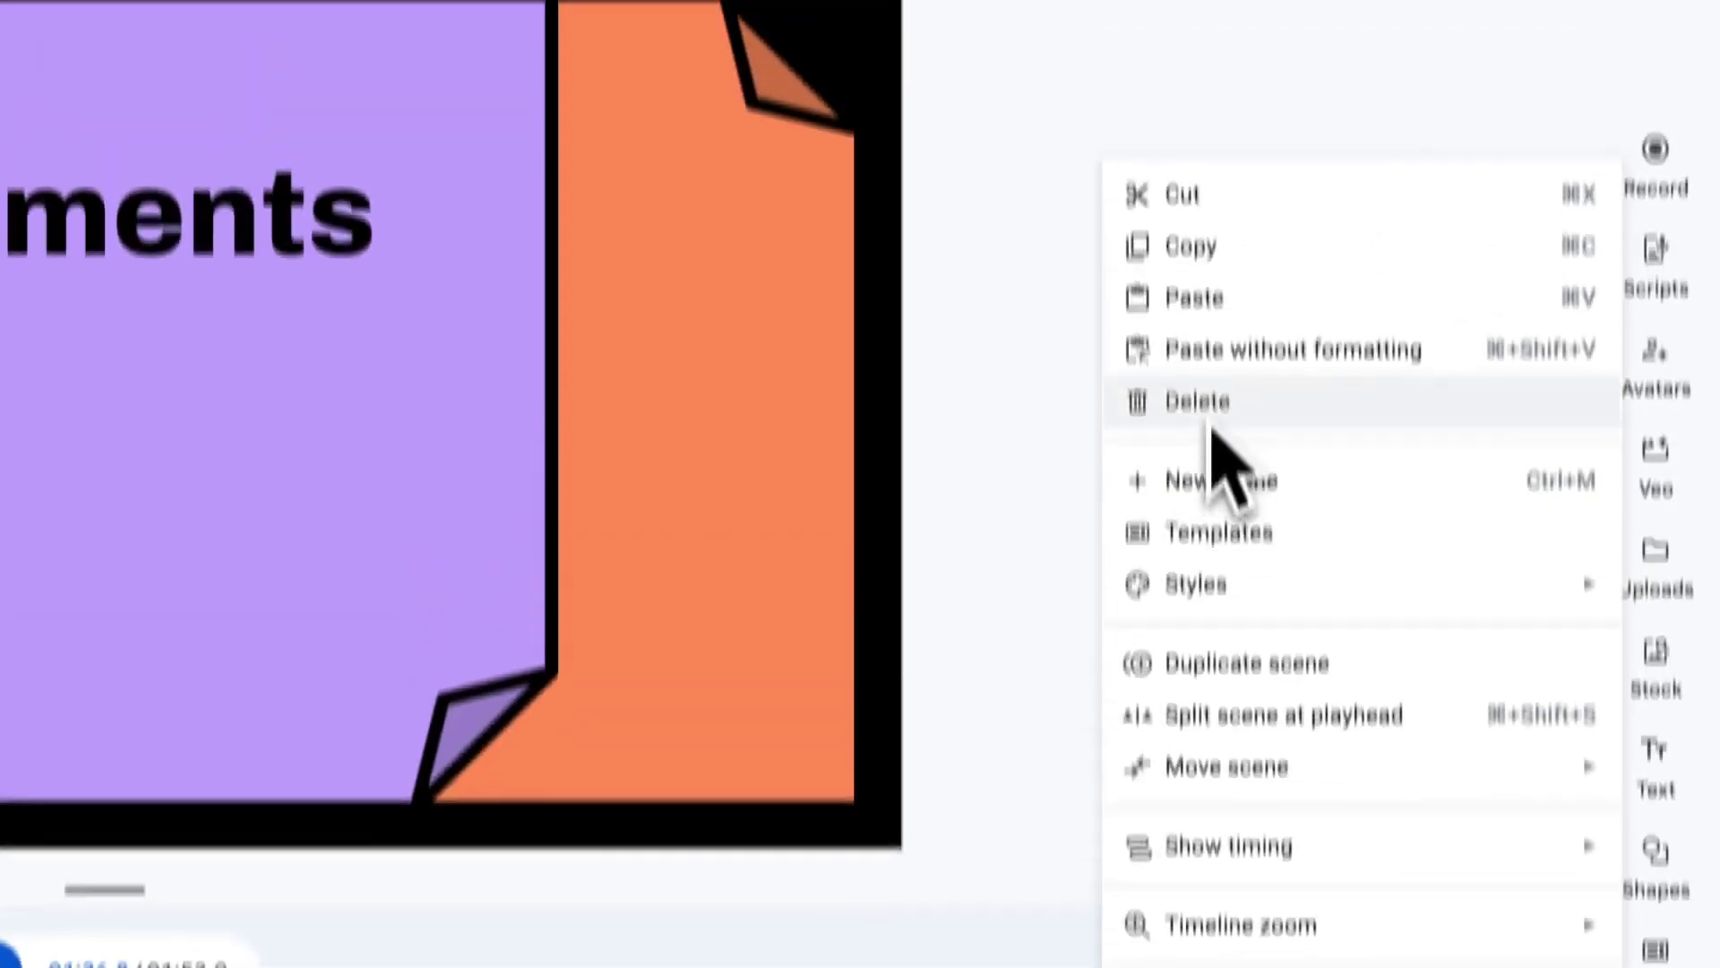
left_click(1206, 402)
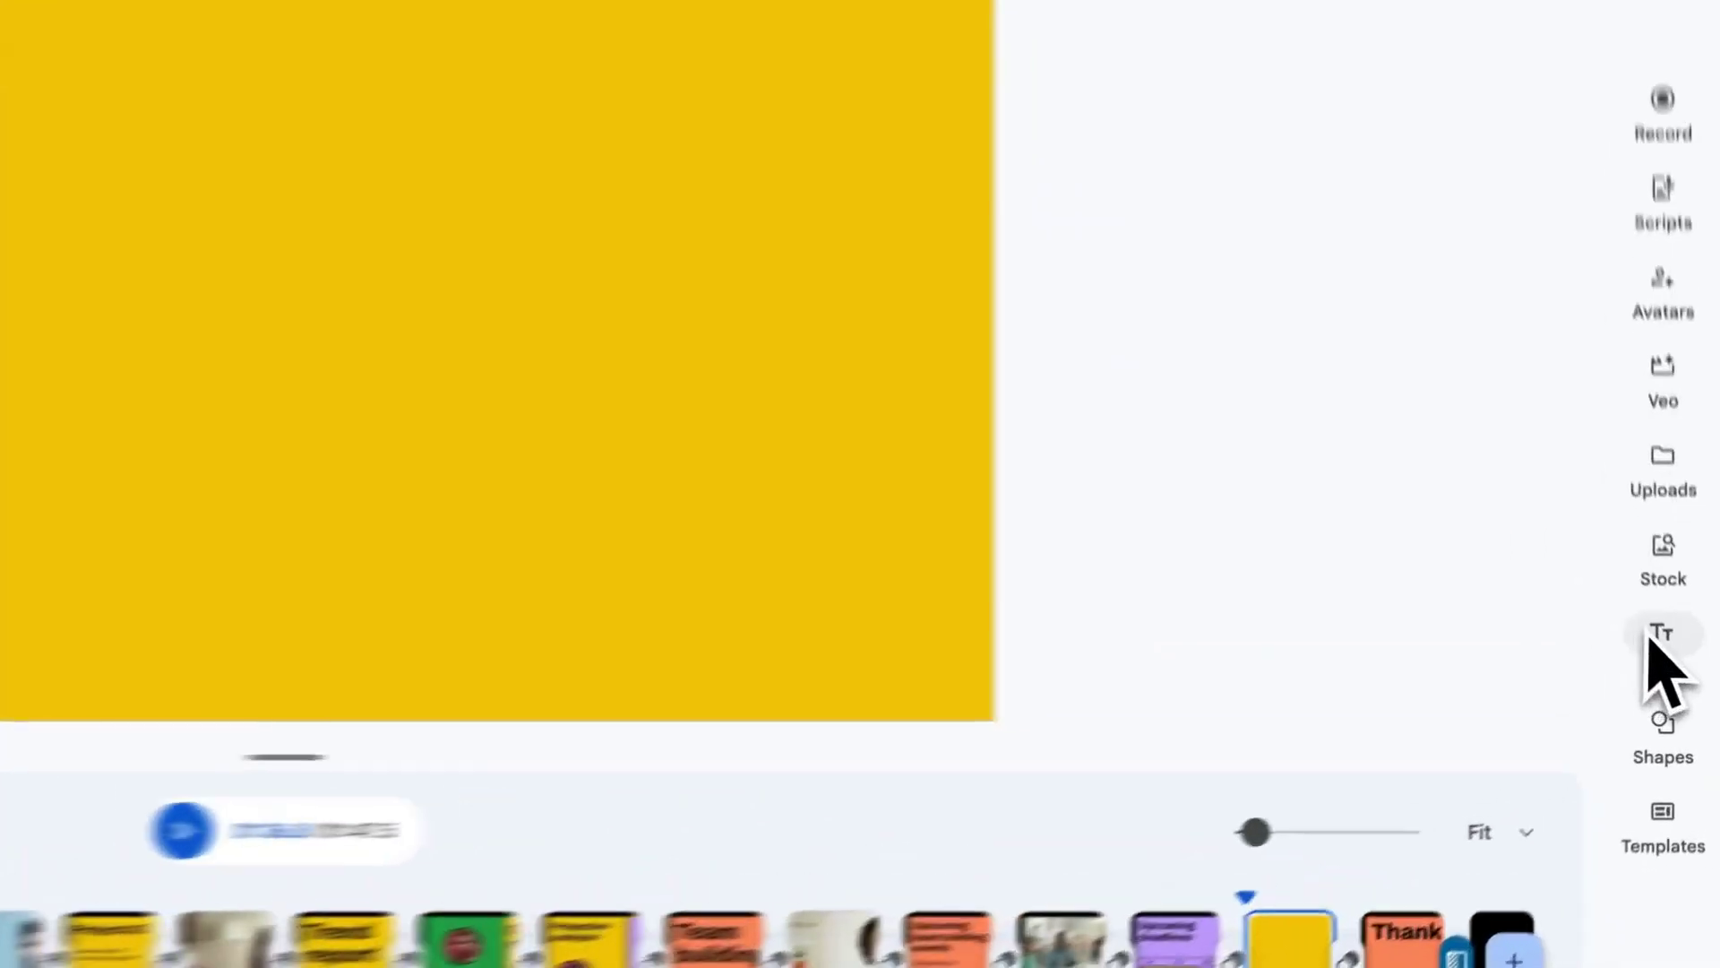
Place the 'FIND OUT MORE' sticker onto the blank yellow scene.
left_click(1684, 672)
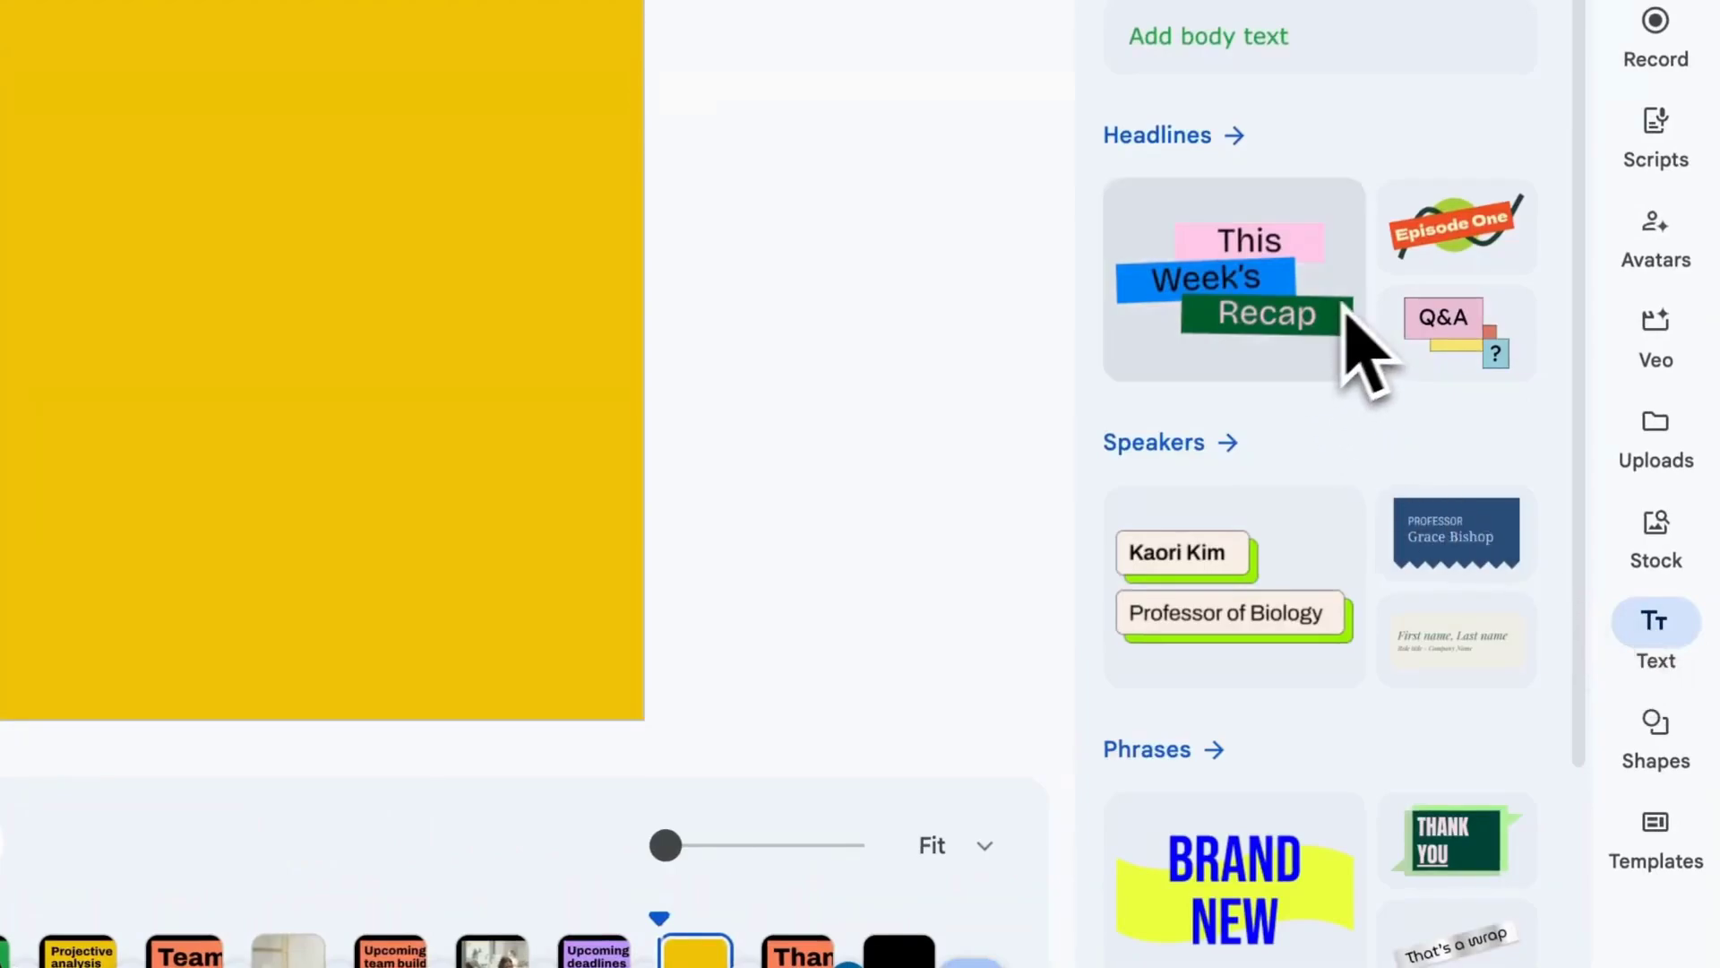
scroll(1375, 350, "down", 5)
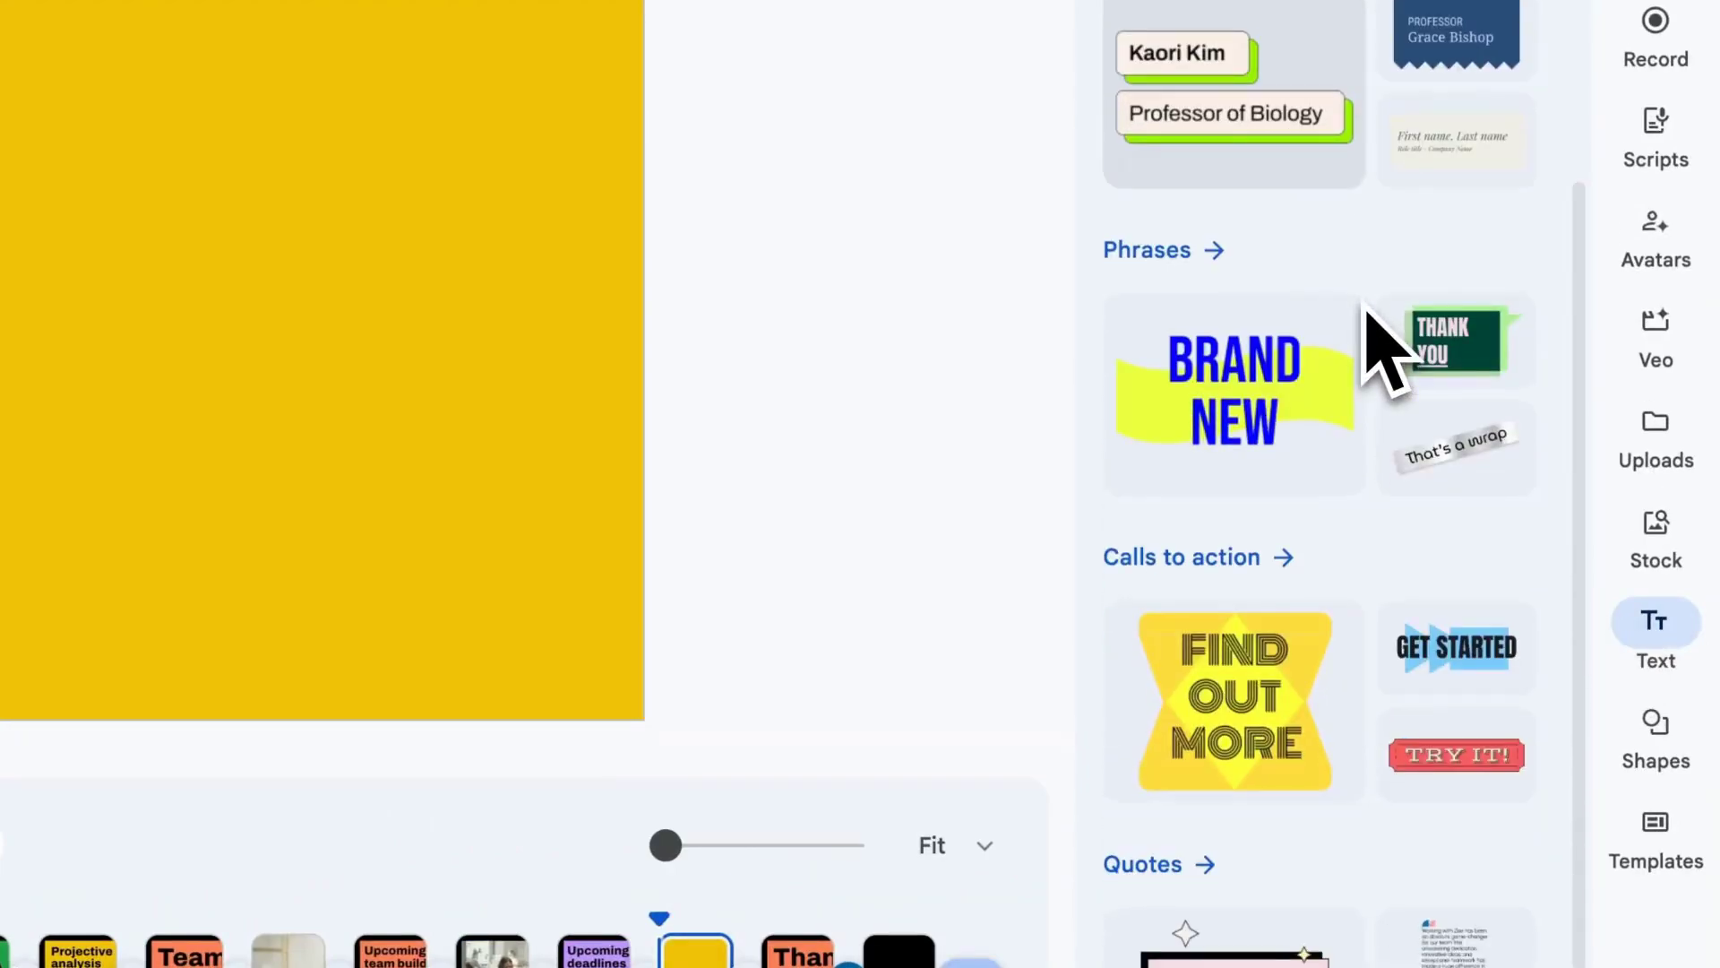
left_click_drag(1277, 734, 0, 297)
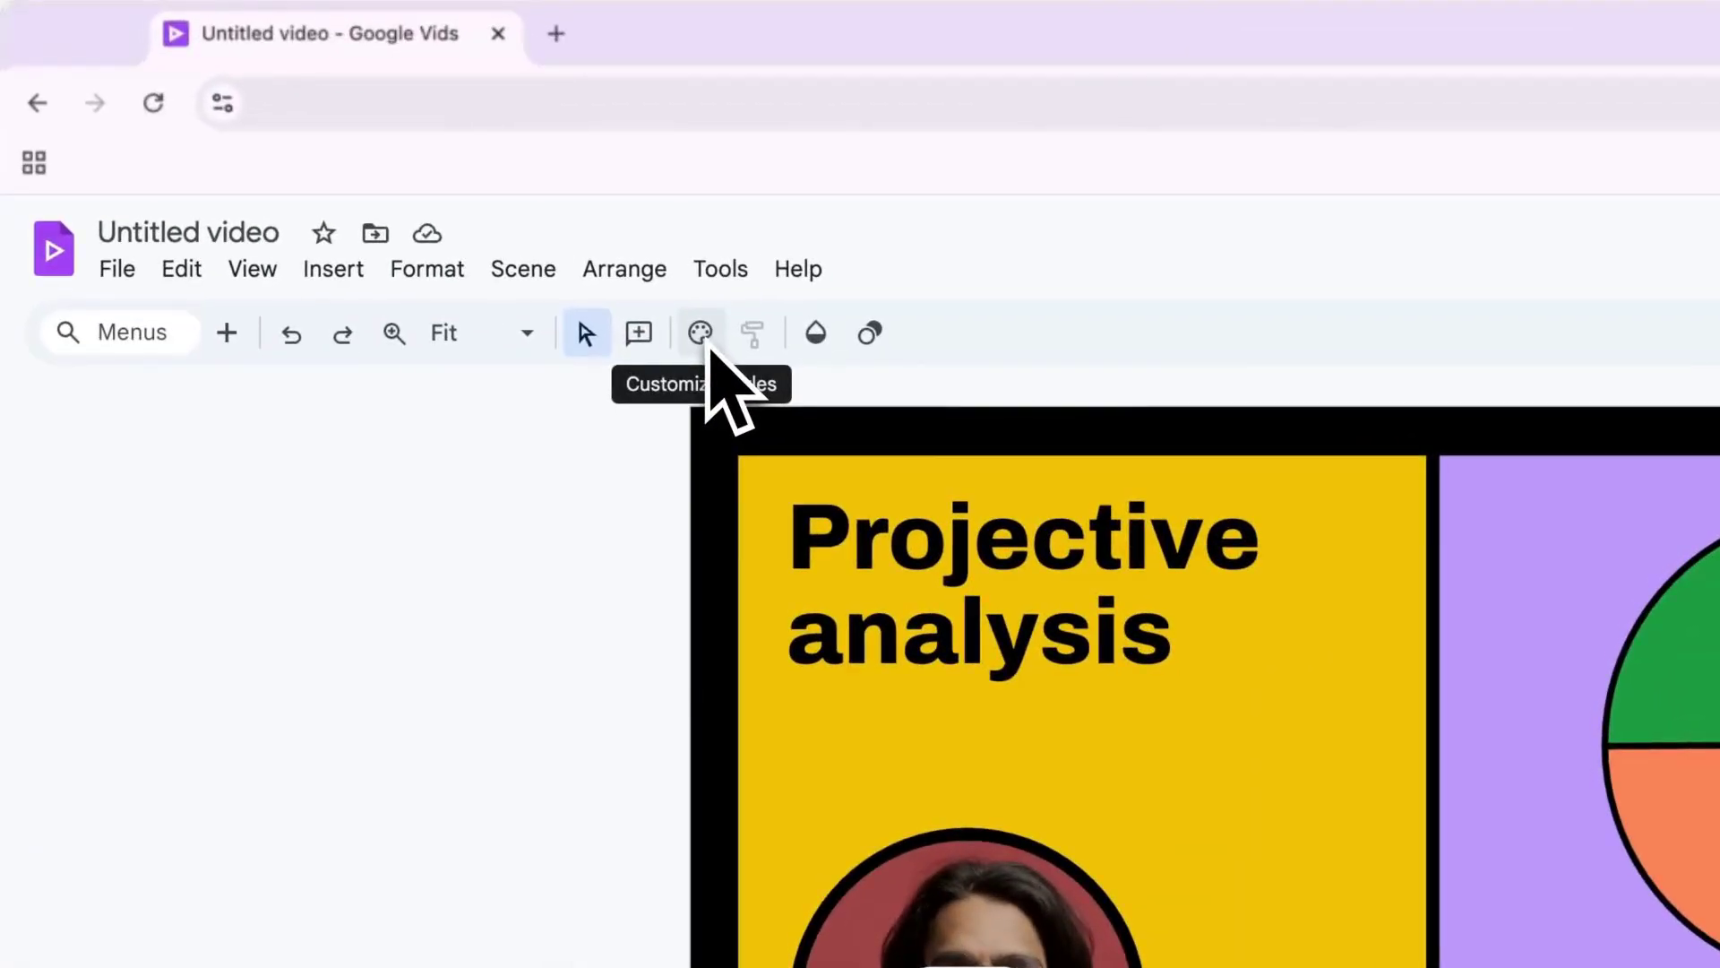
Change the yellow theme colour to red #fa5858.
left_click(710, 349)
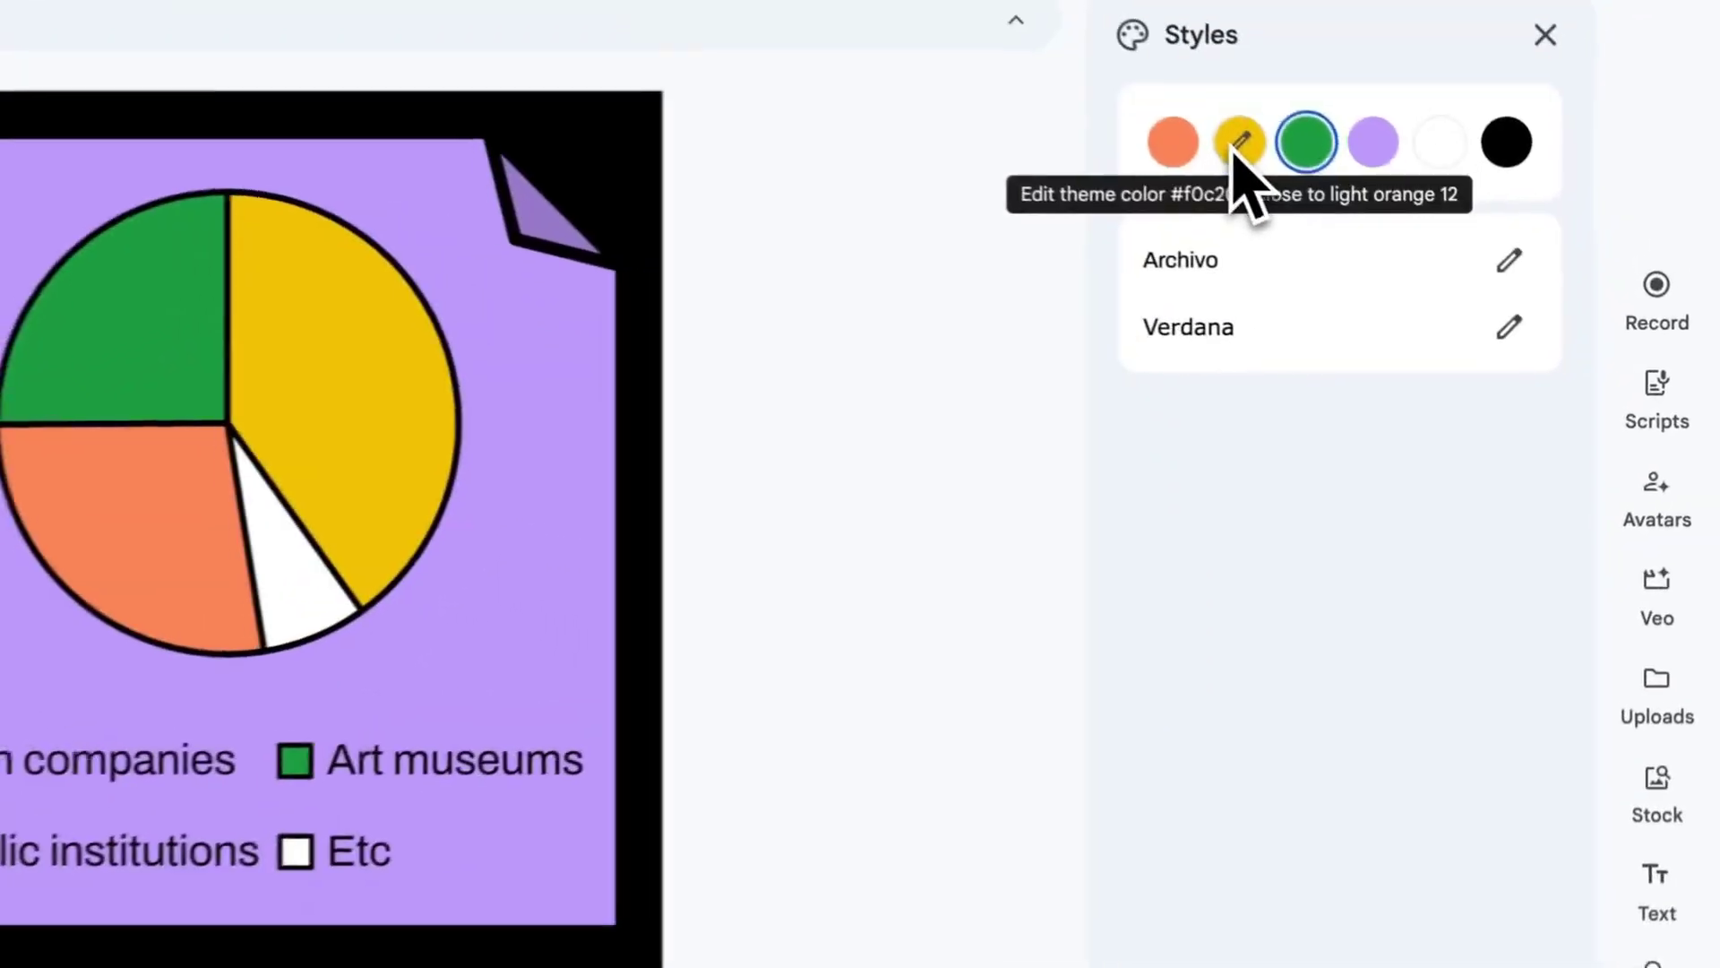
left_click(1449, 255)
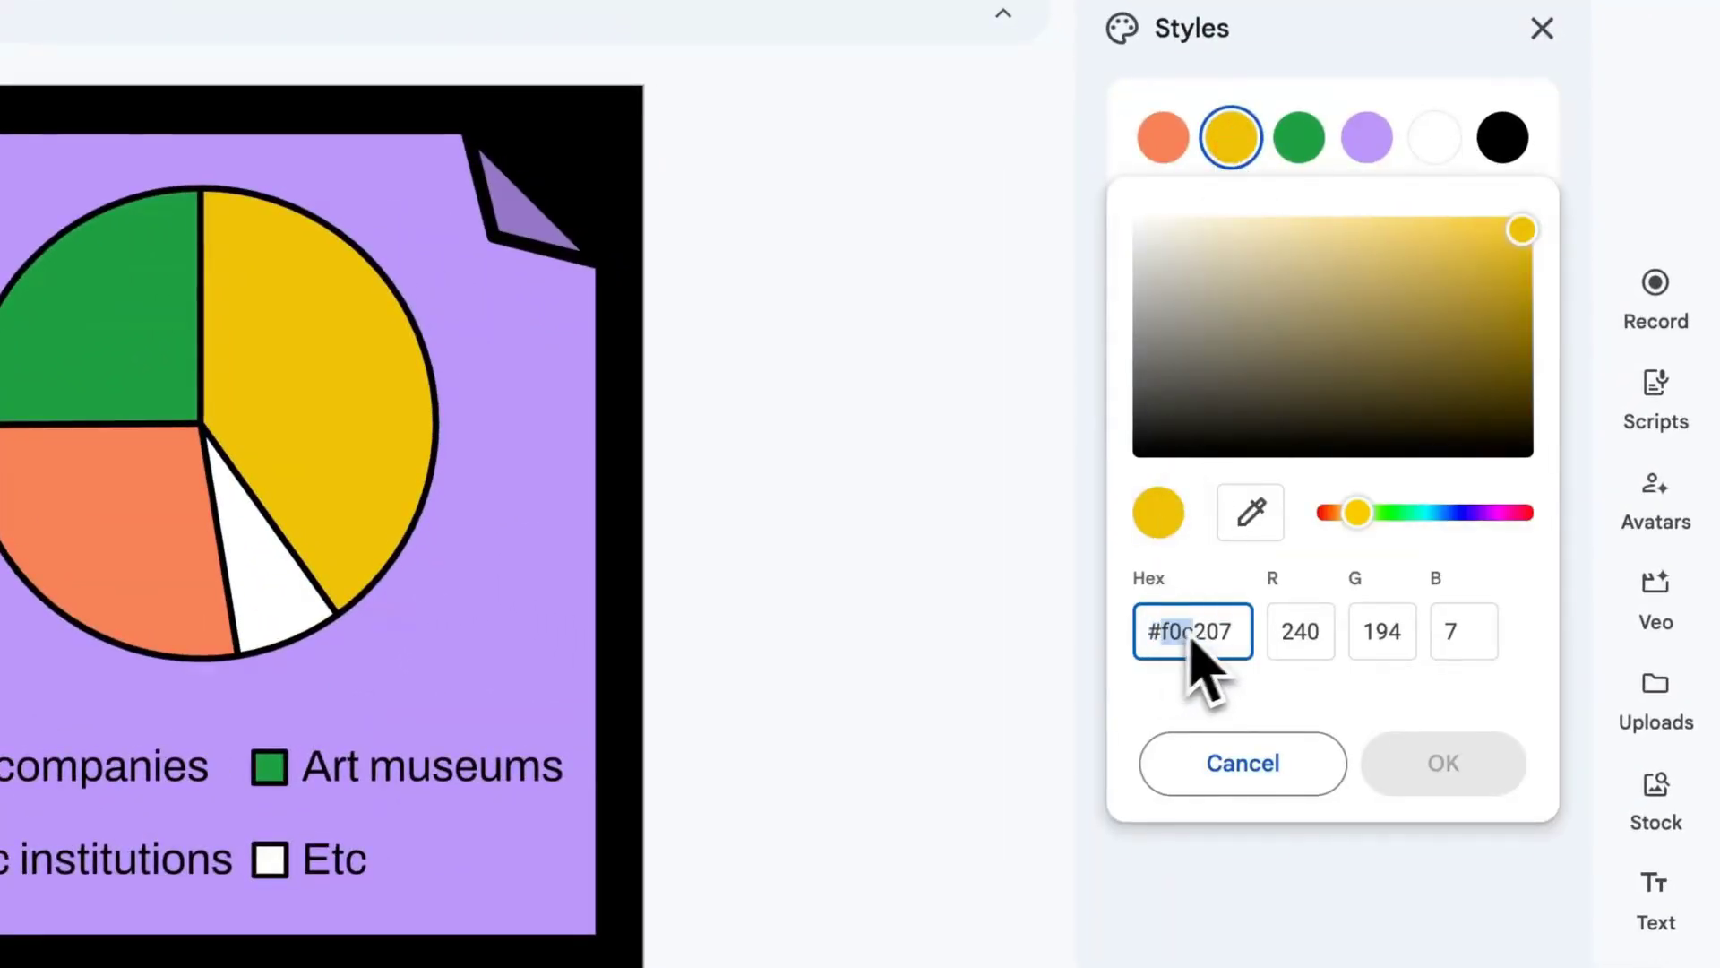
type("fa5858")
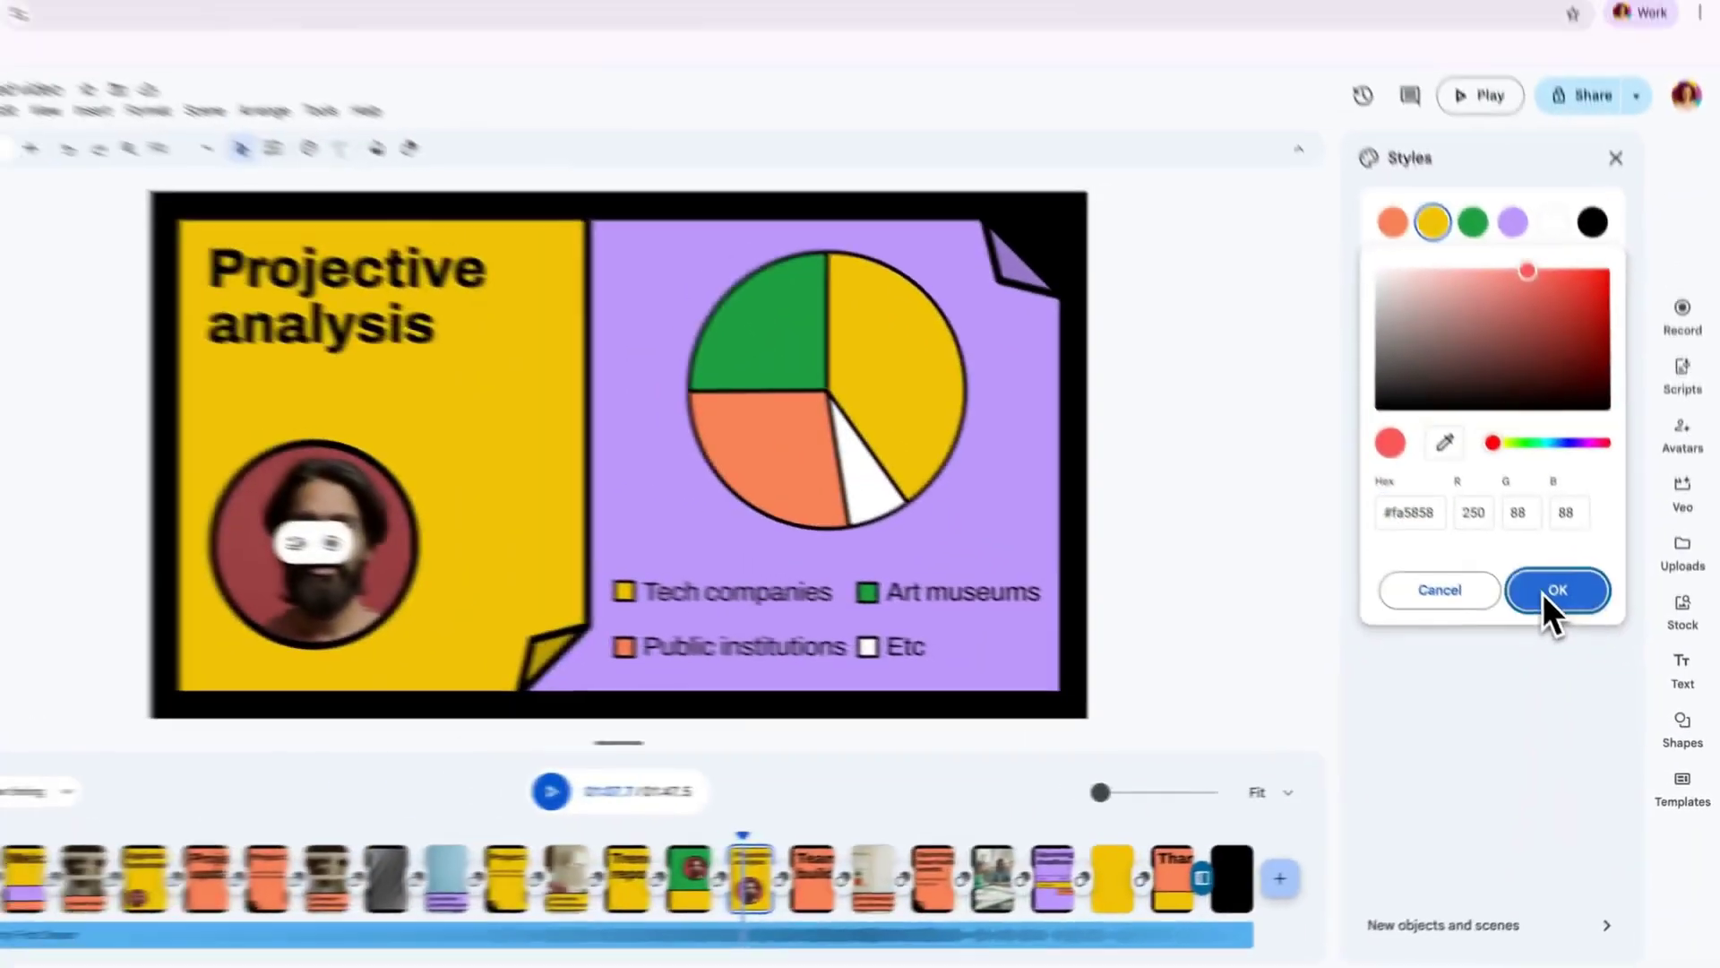
left_click(1429, 772)
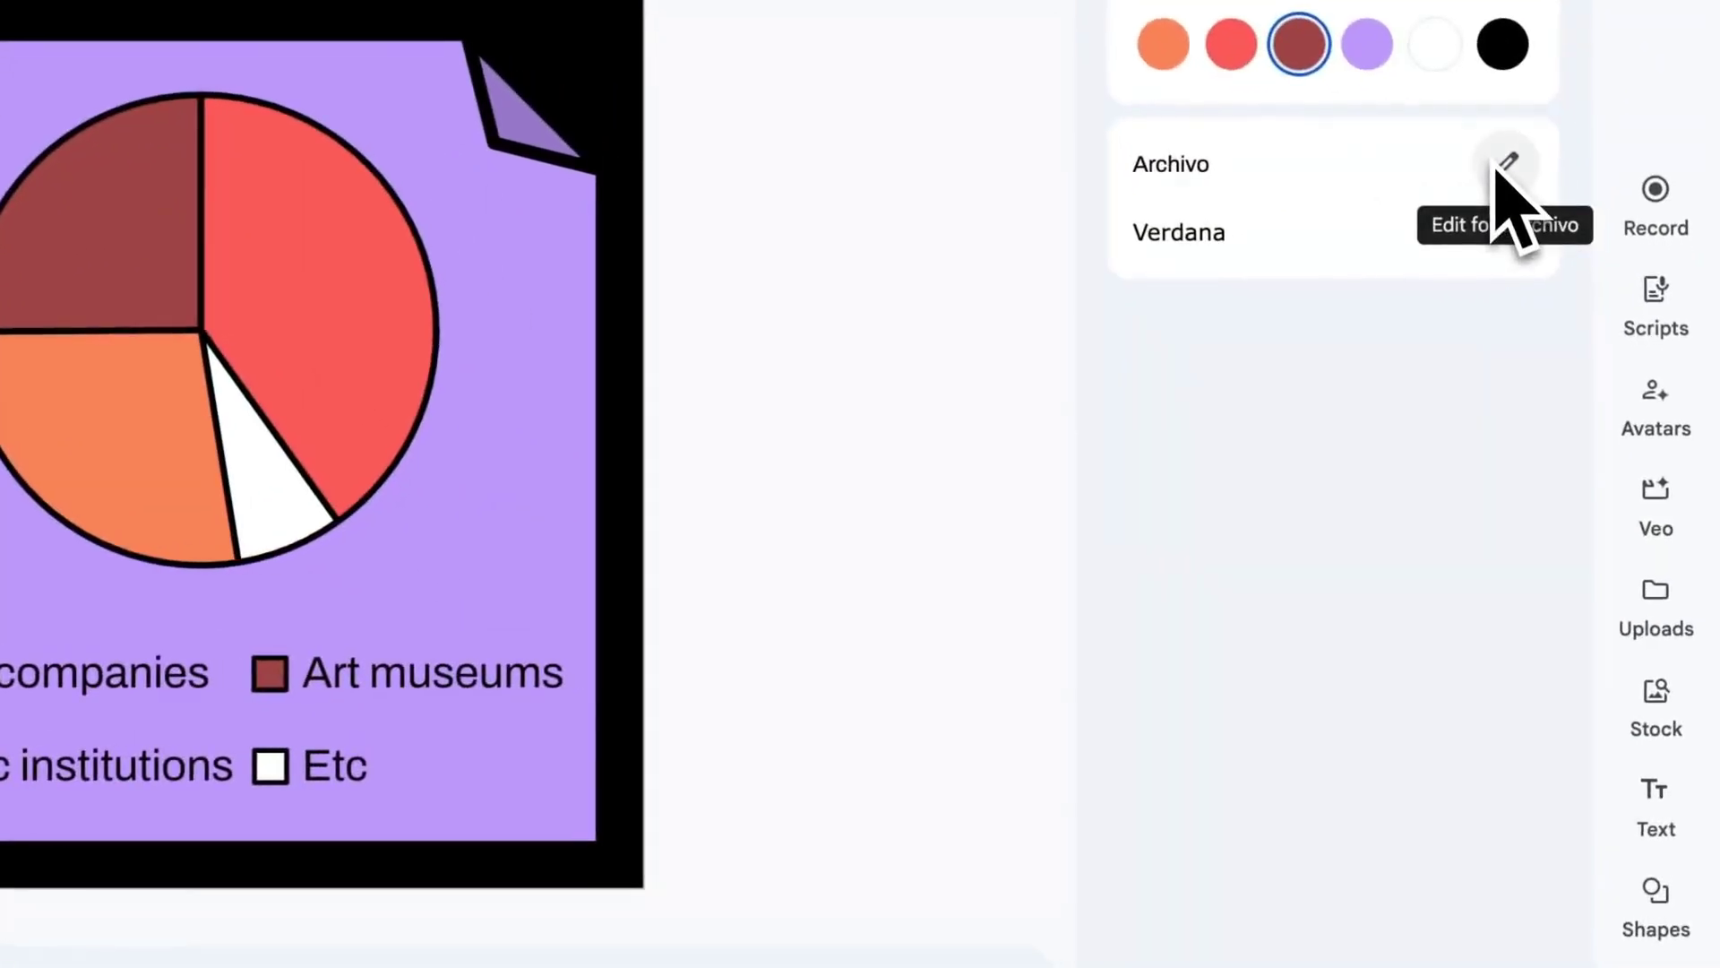
Replace the Archivo theme font with Impact.
left_click(1494, 169)
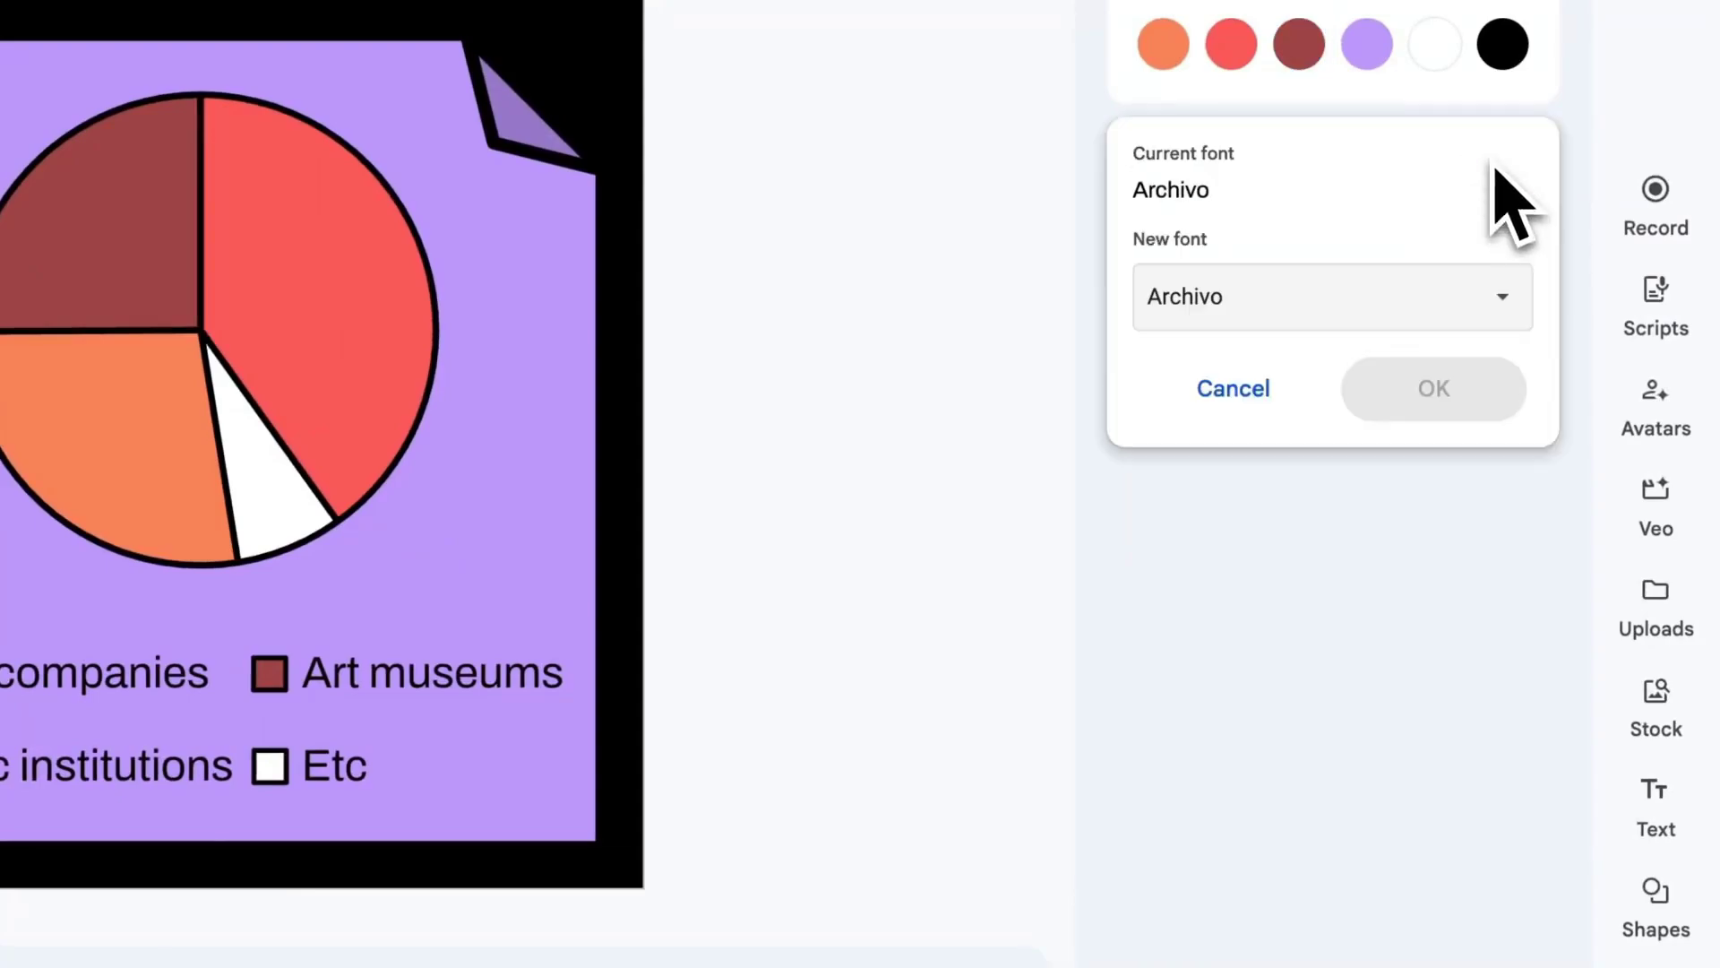
left_click(1349, 305)
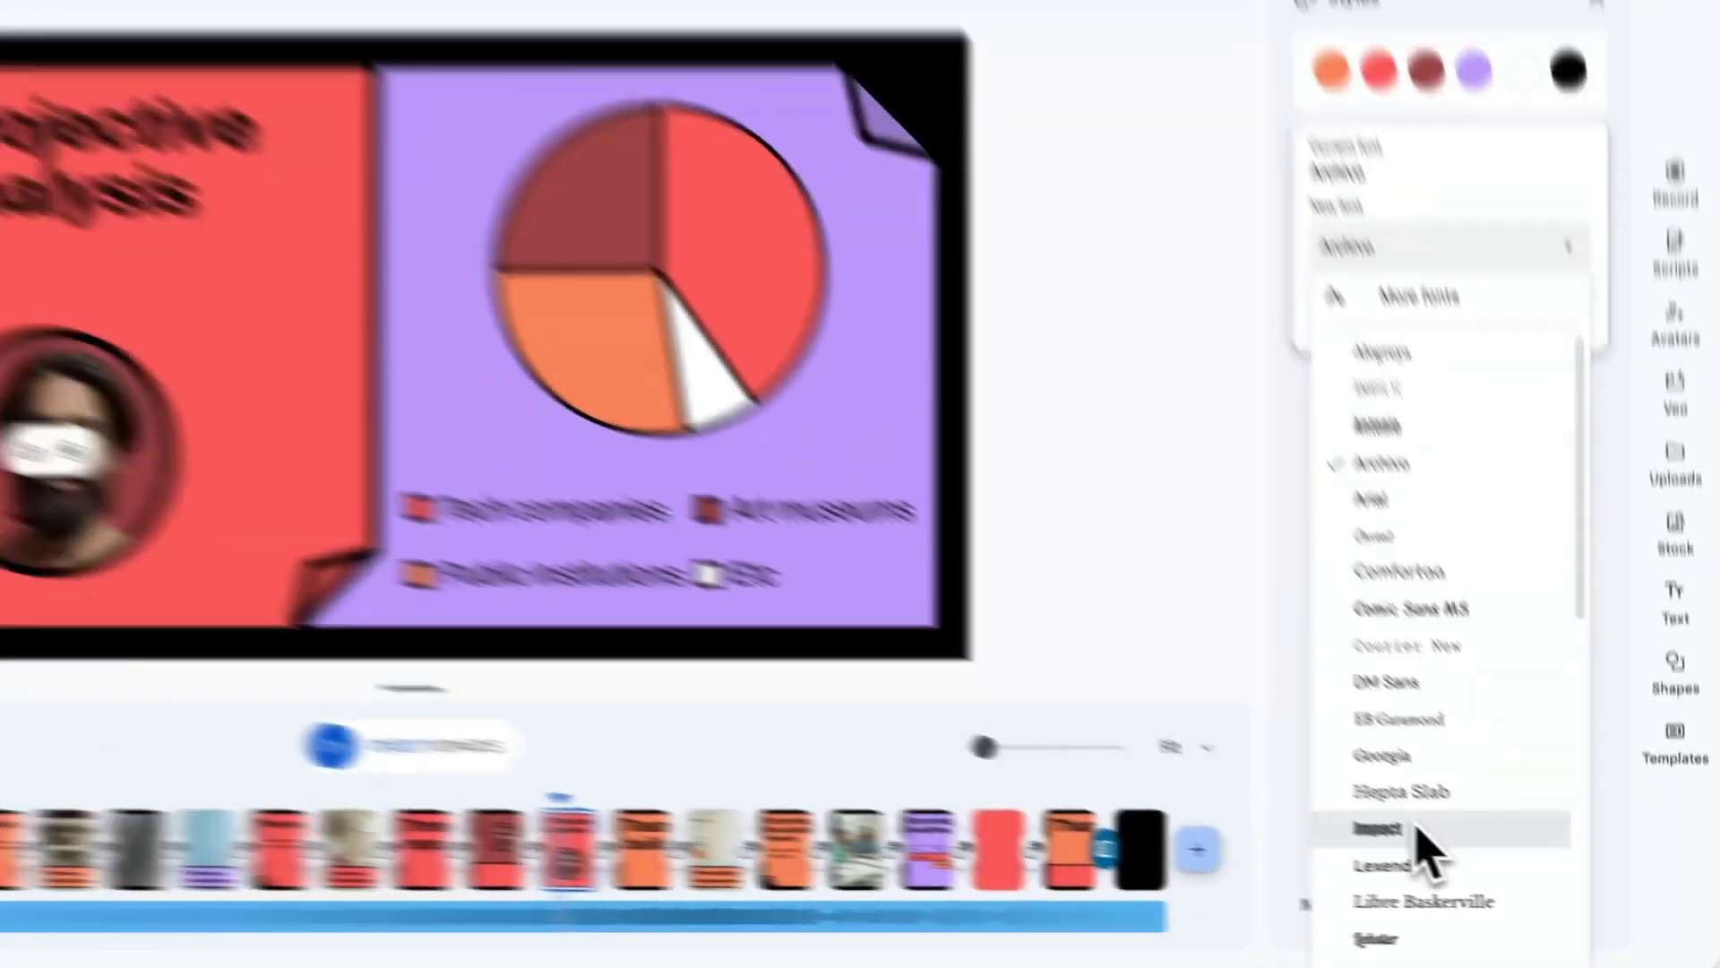
left_click(1305, 803)
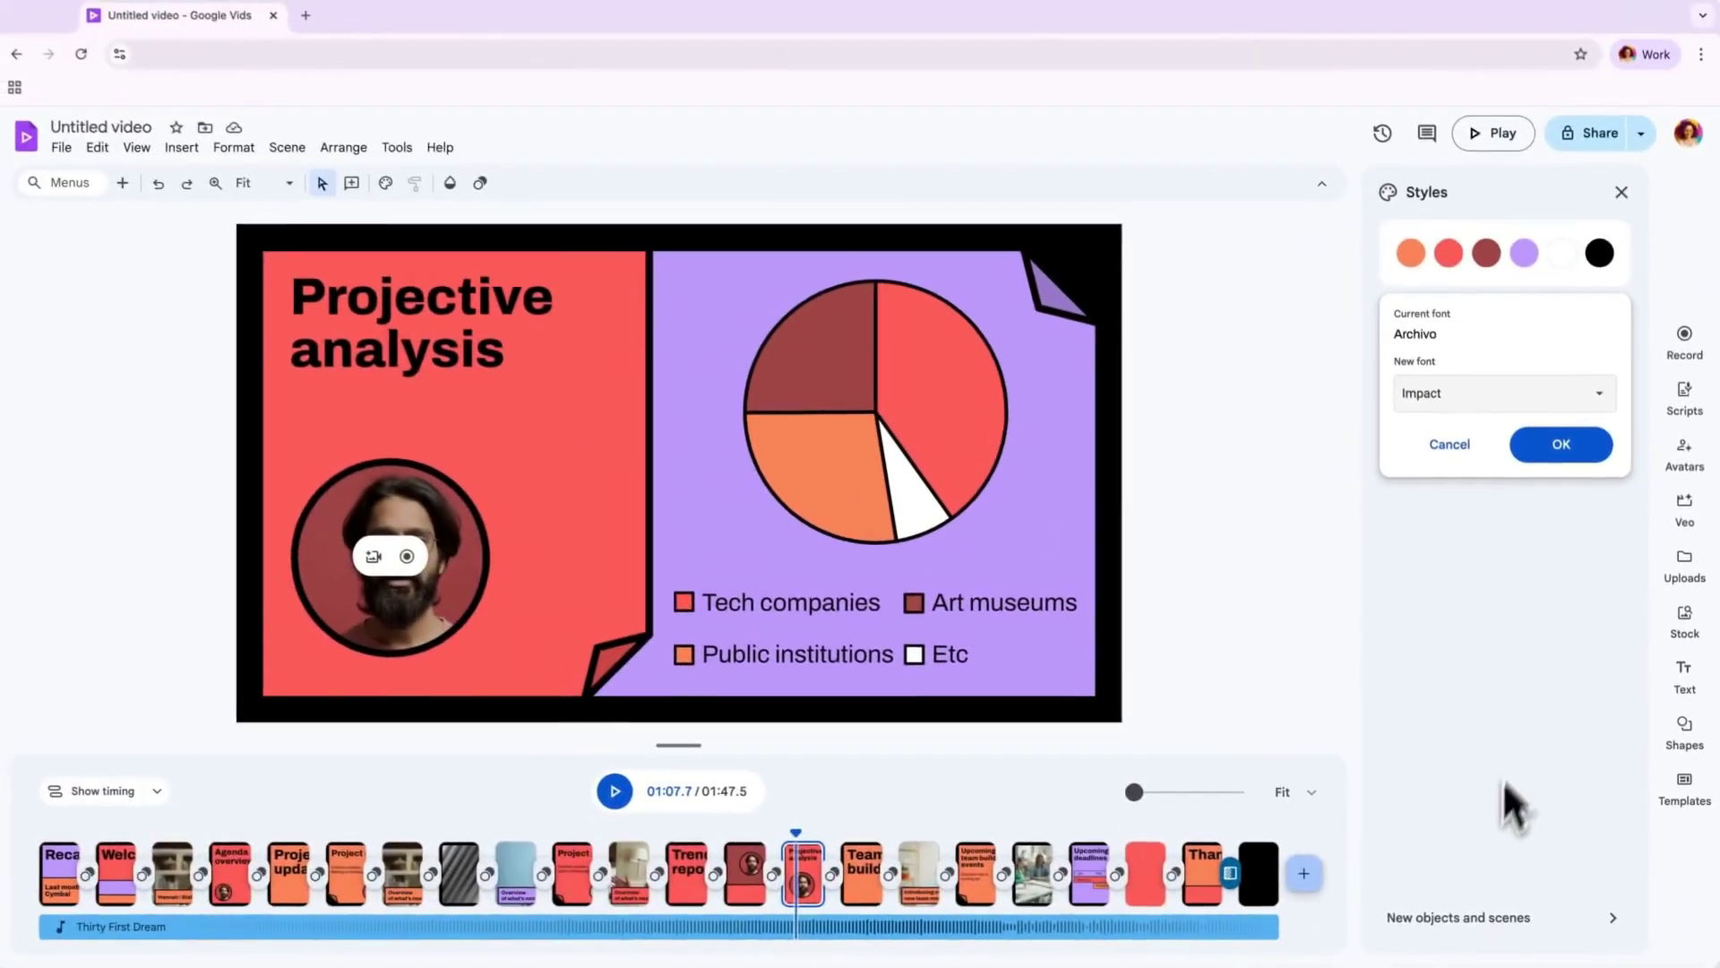
left_click(1567, 444)
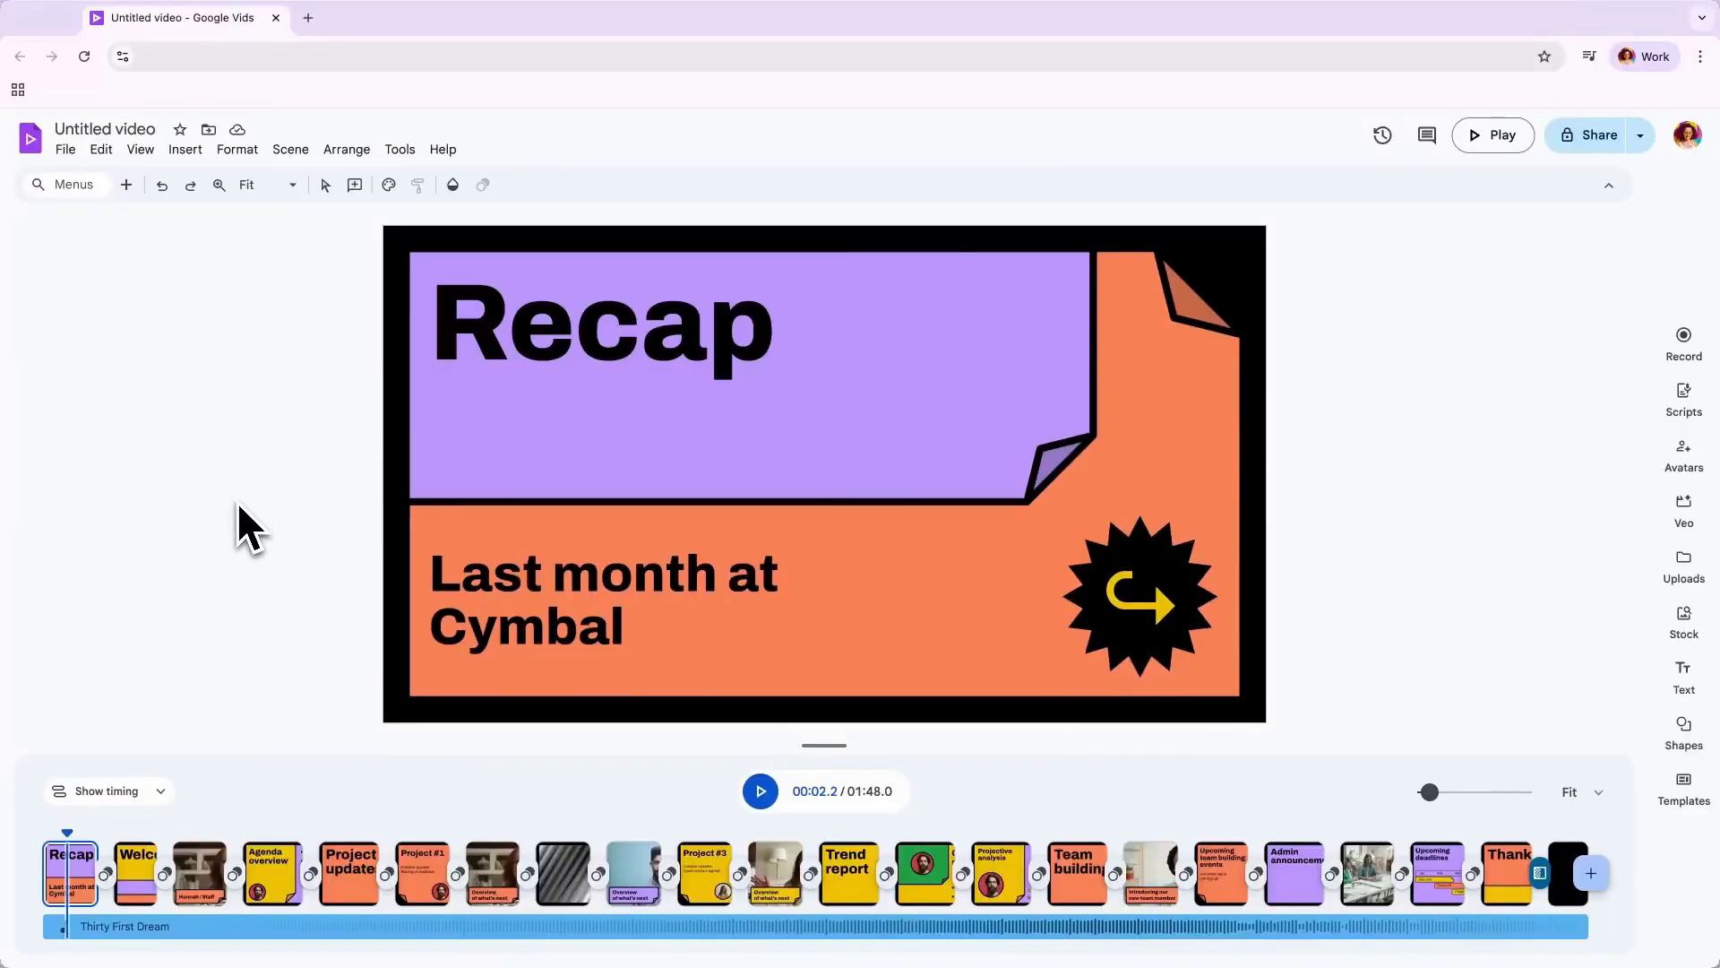
Select the third scene with the staff intro and play the video from there.
left_click(200, 847)
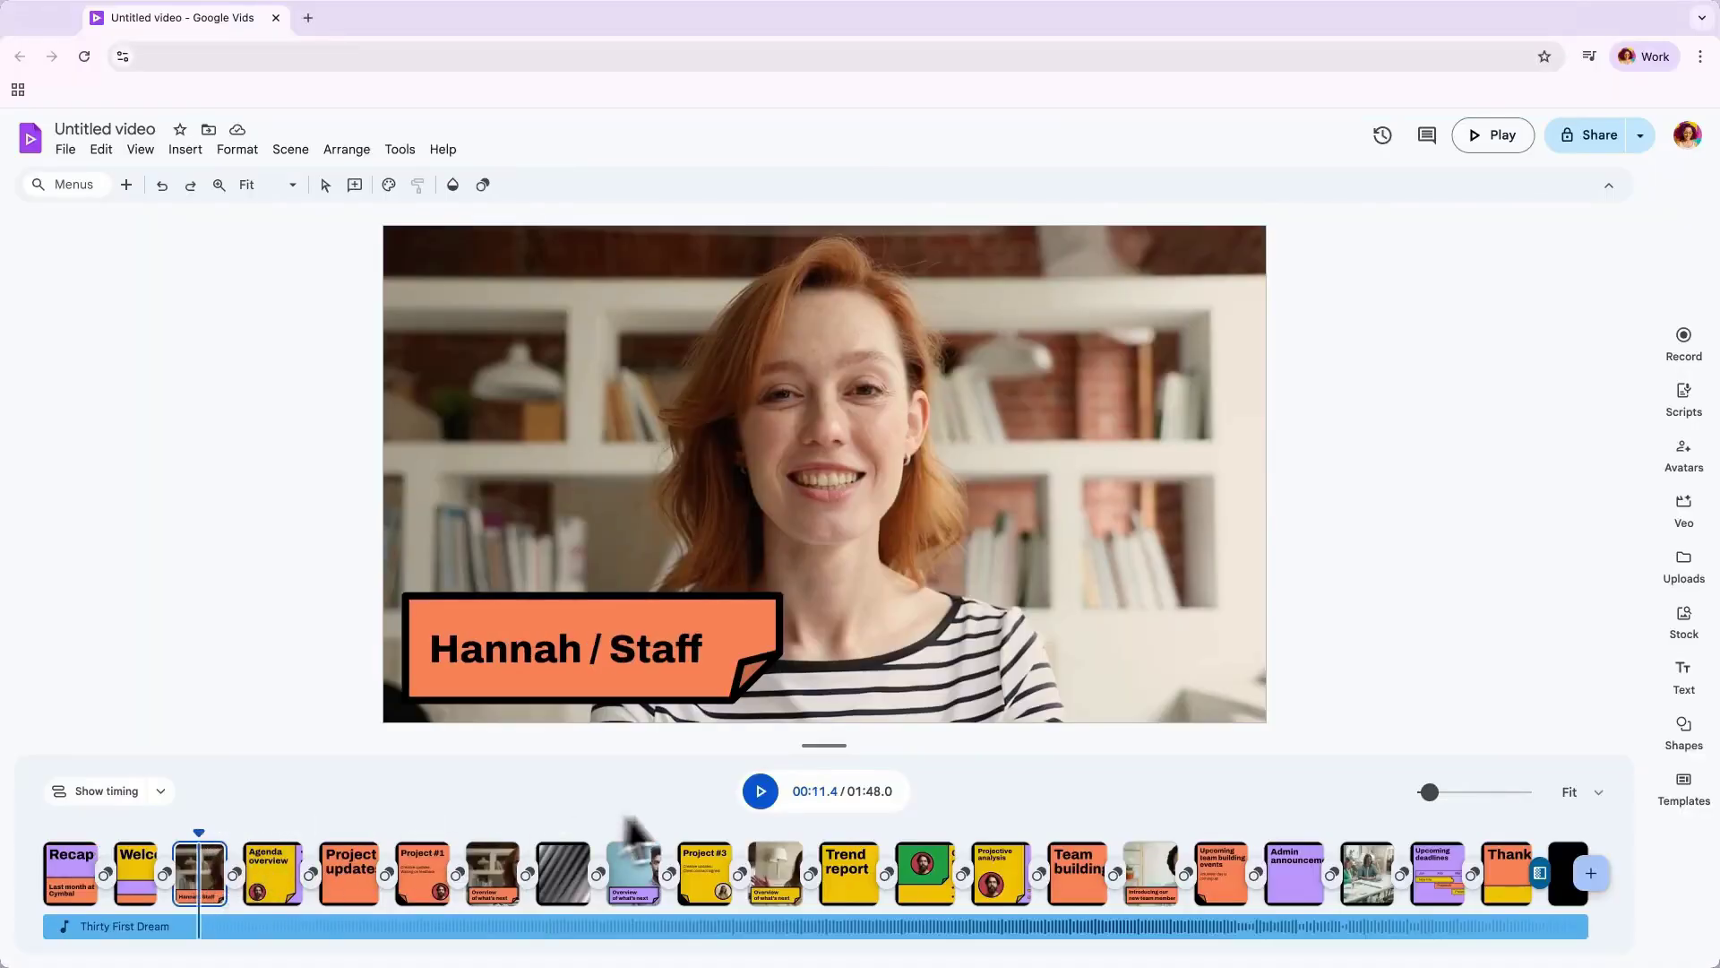
left_click(751, 796)
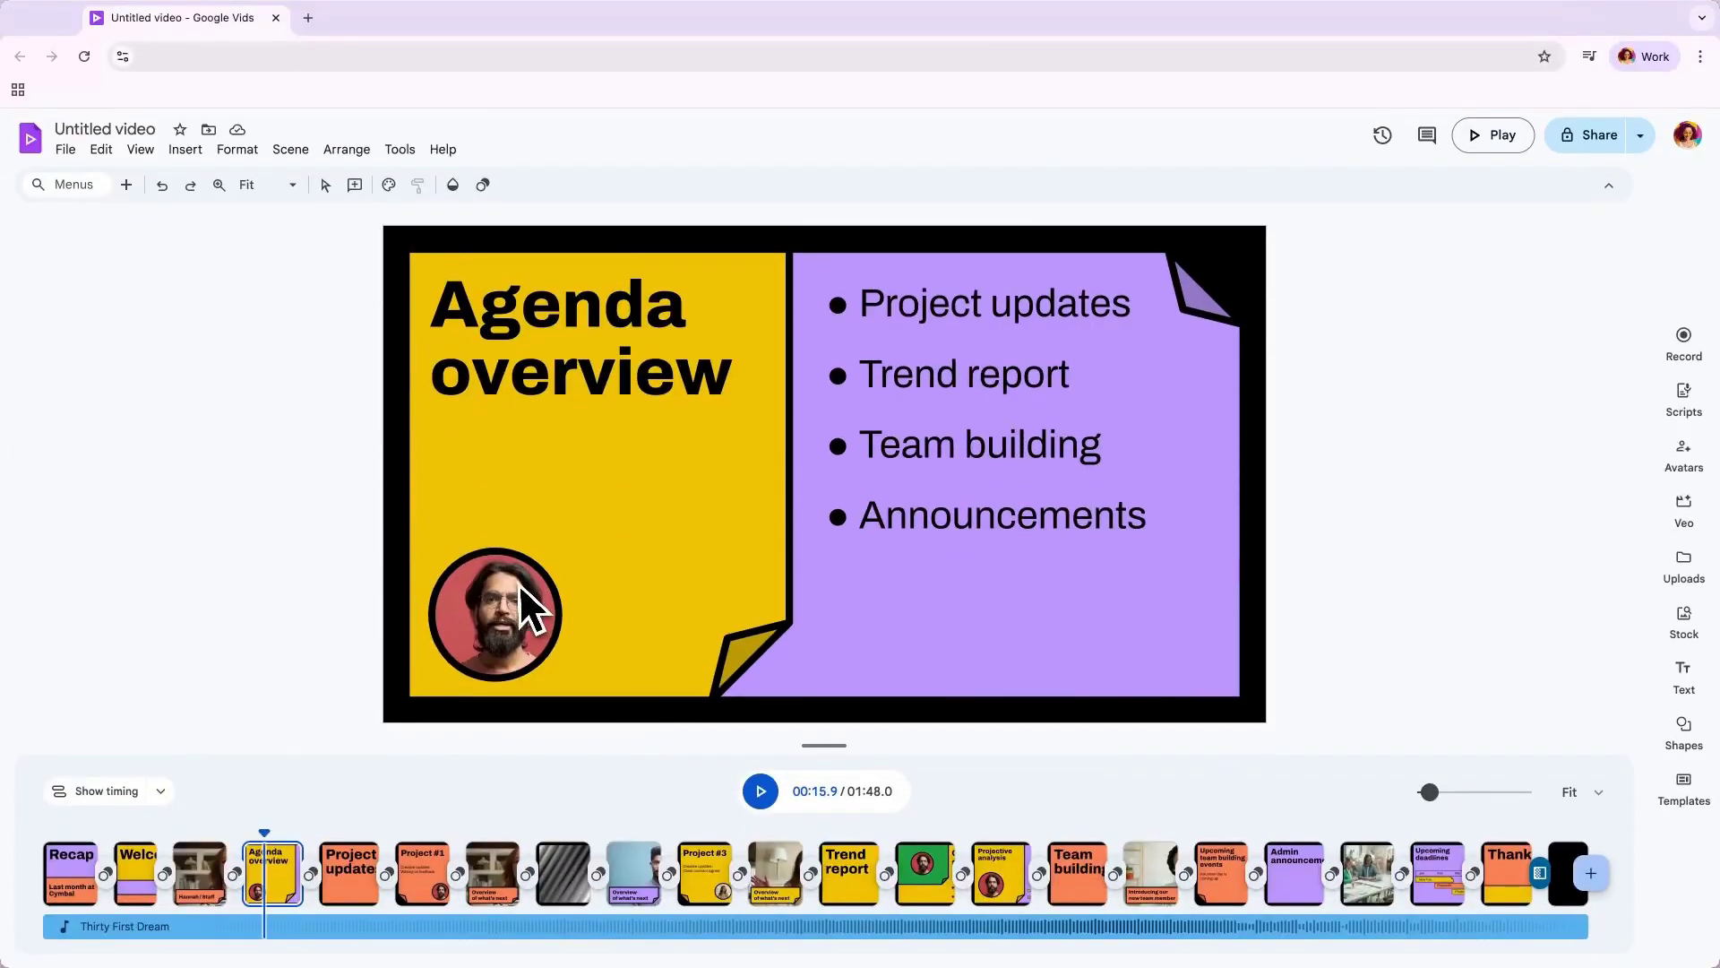
mouse_move(512, 591)
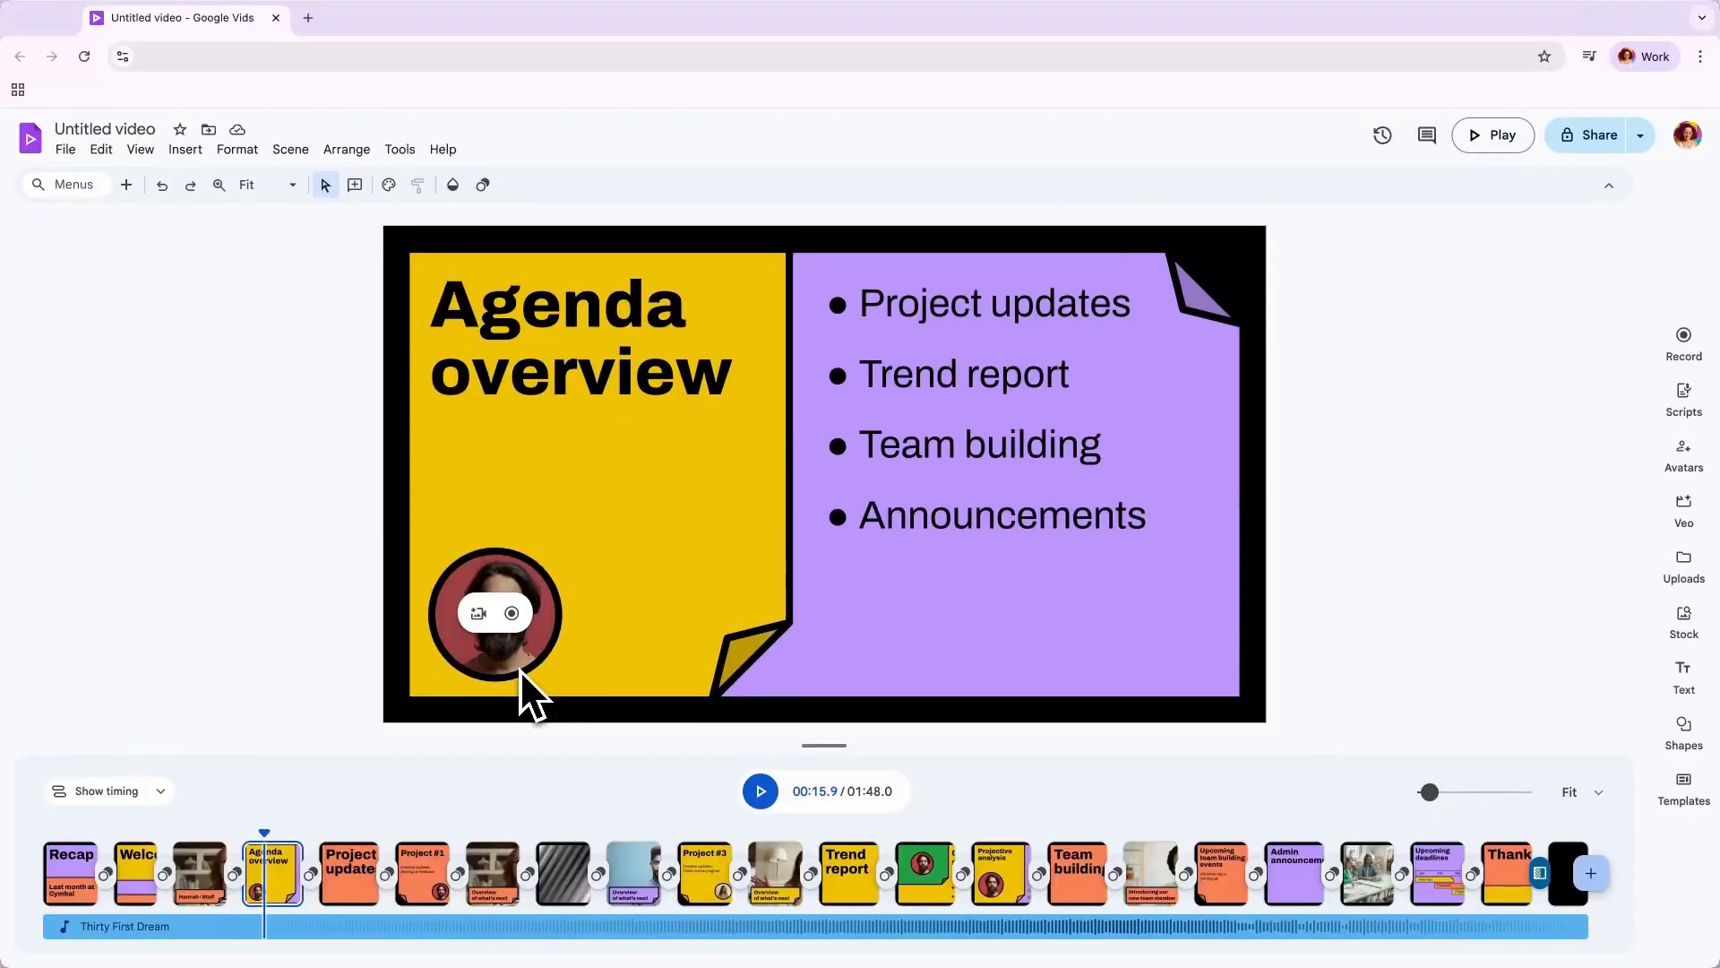
Fill the Agenda overview circle with the first stock clip from a 'customer intro meeting' search.
left_click(490, 631)
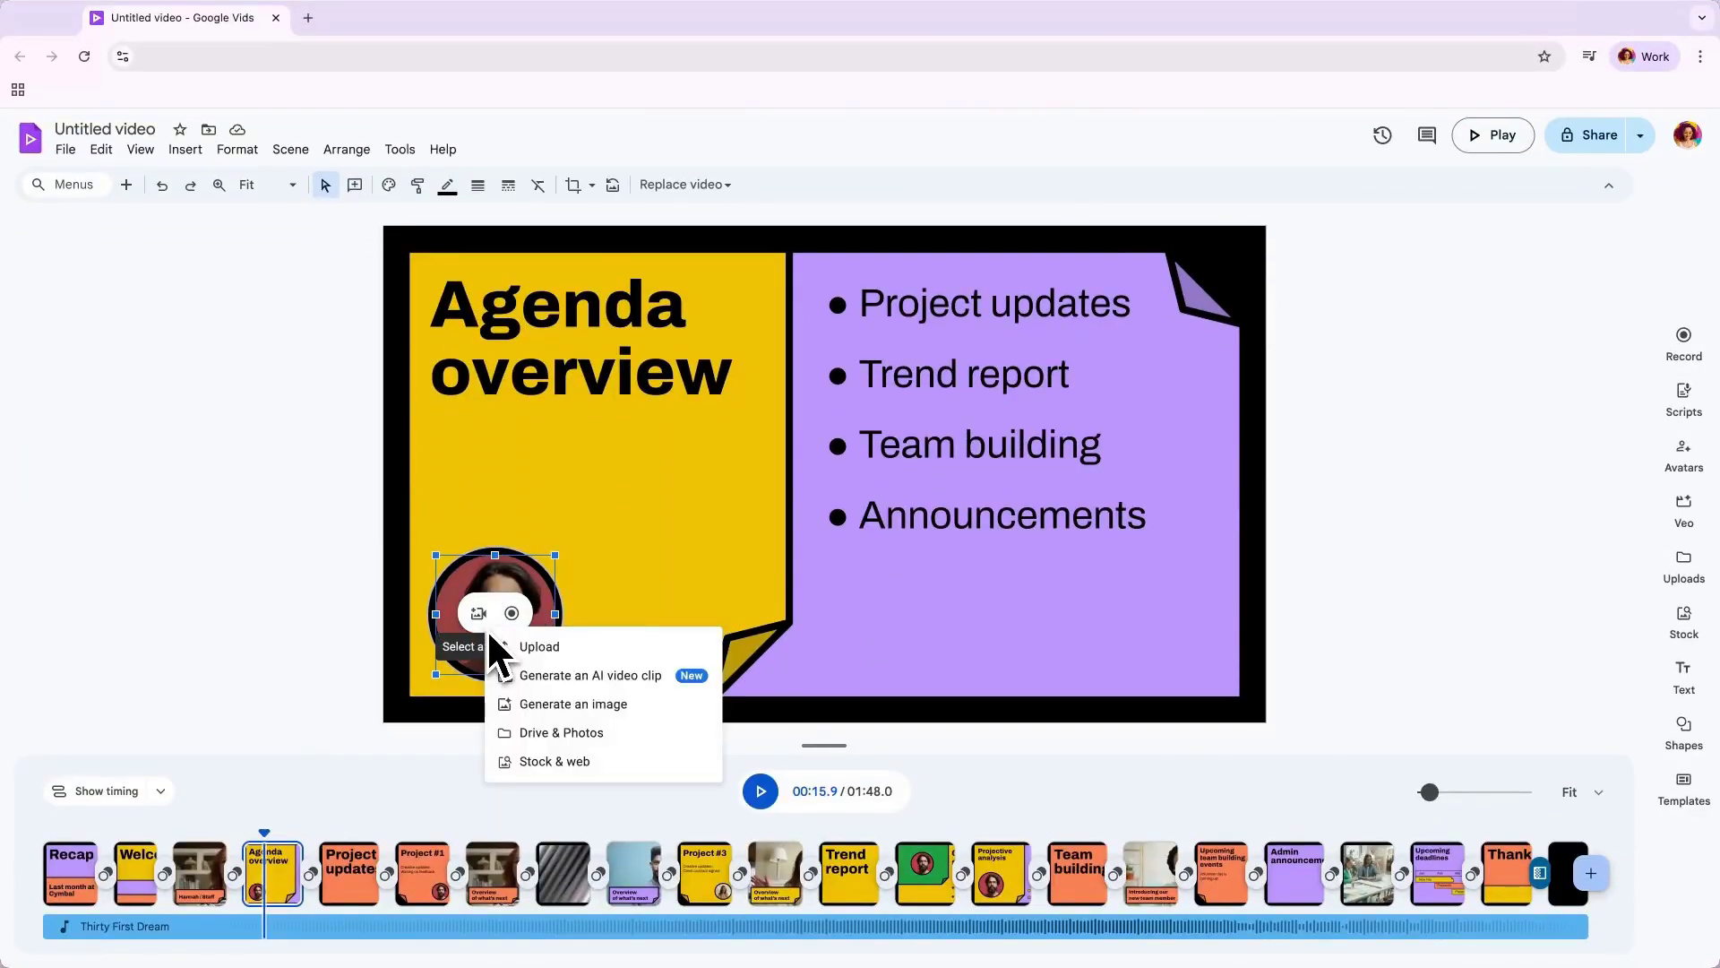
left_click(554, 761)
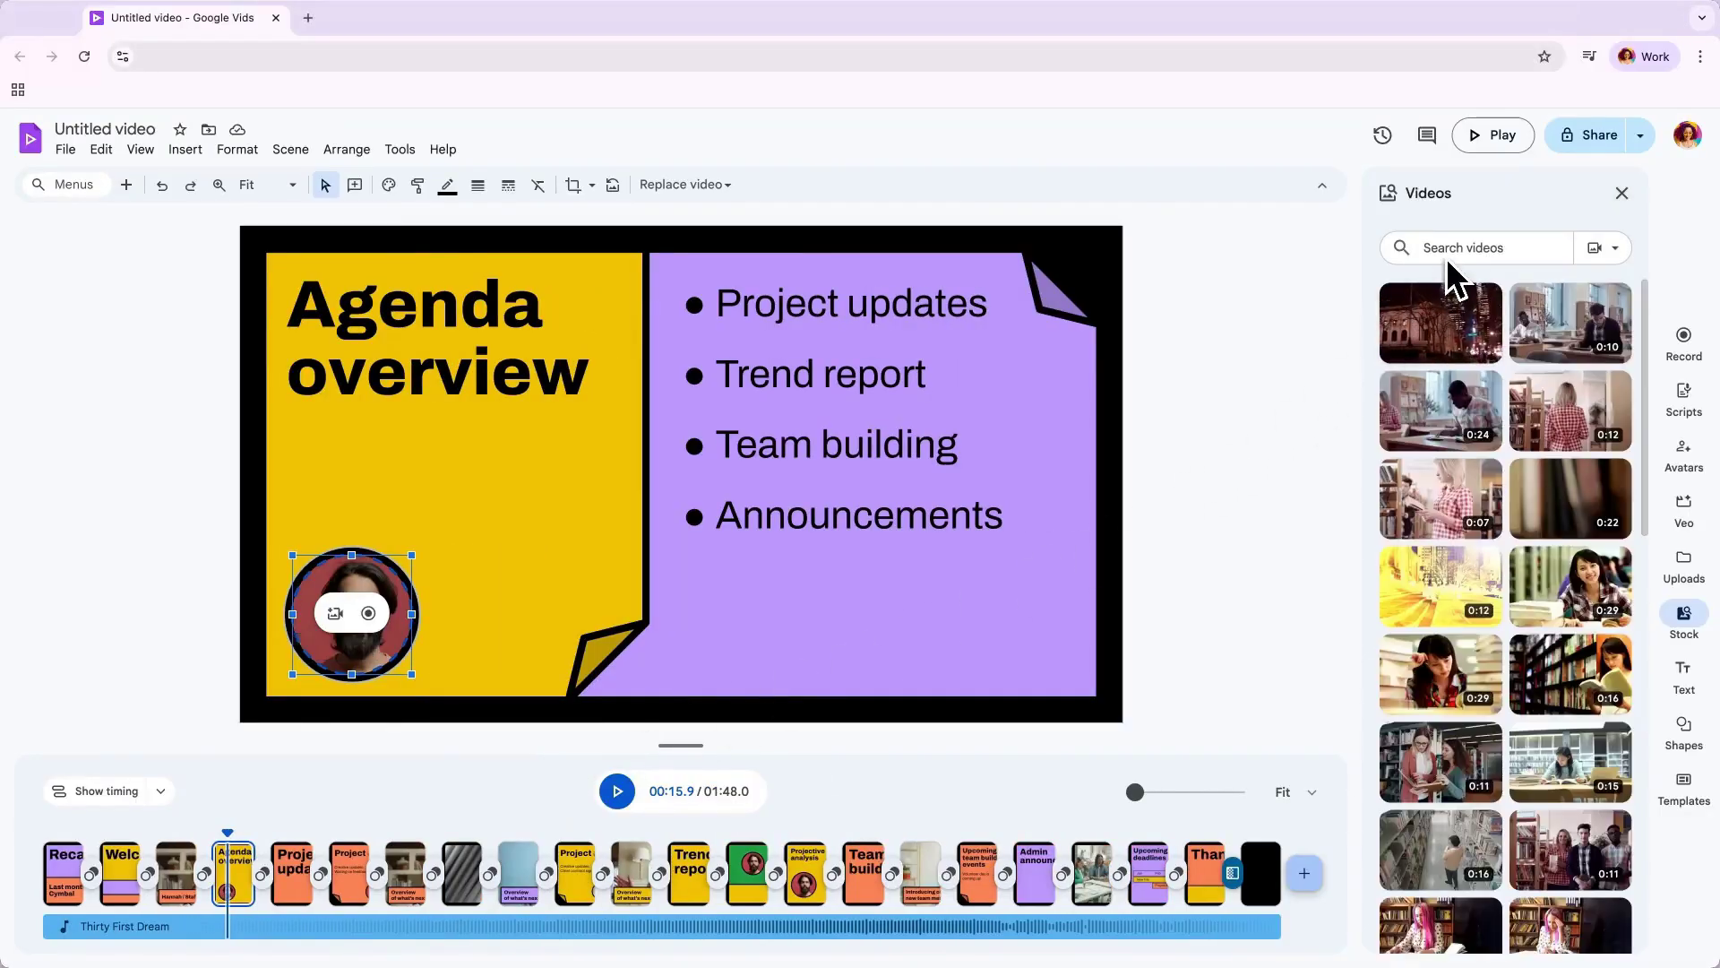
type("customer intro meeting")
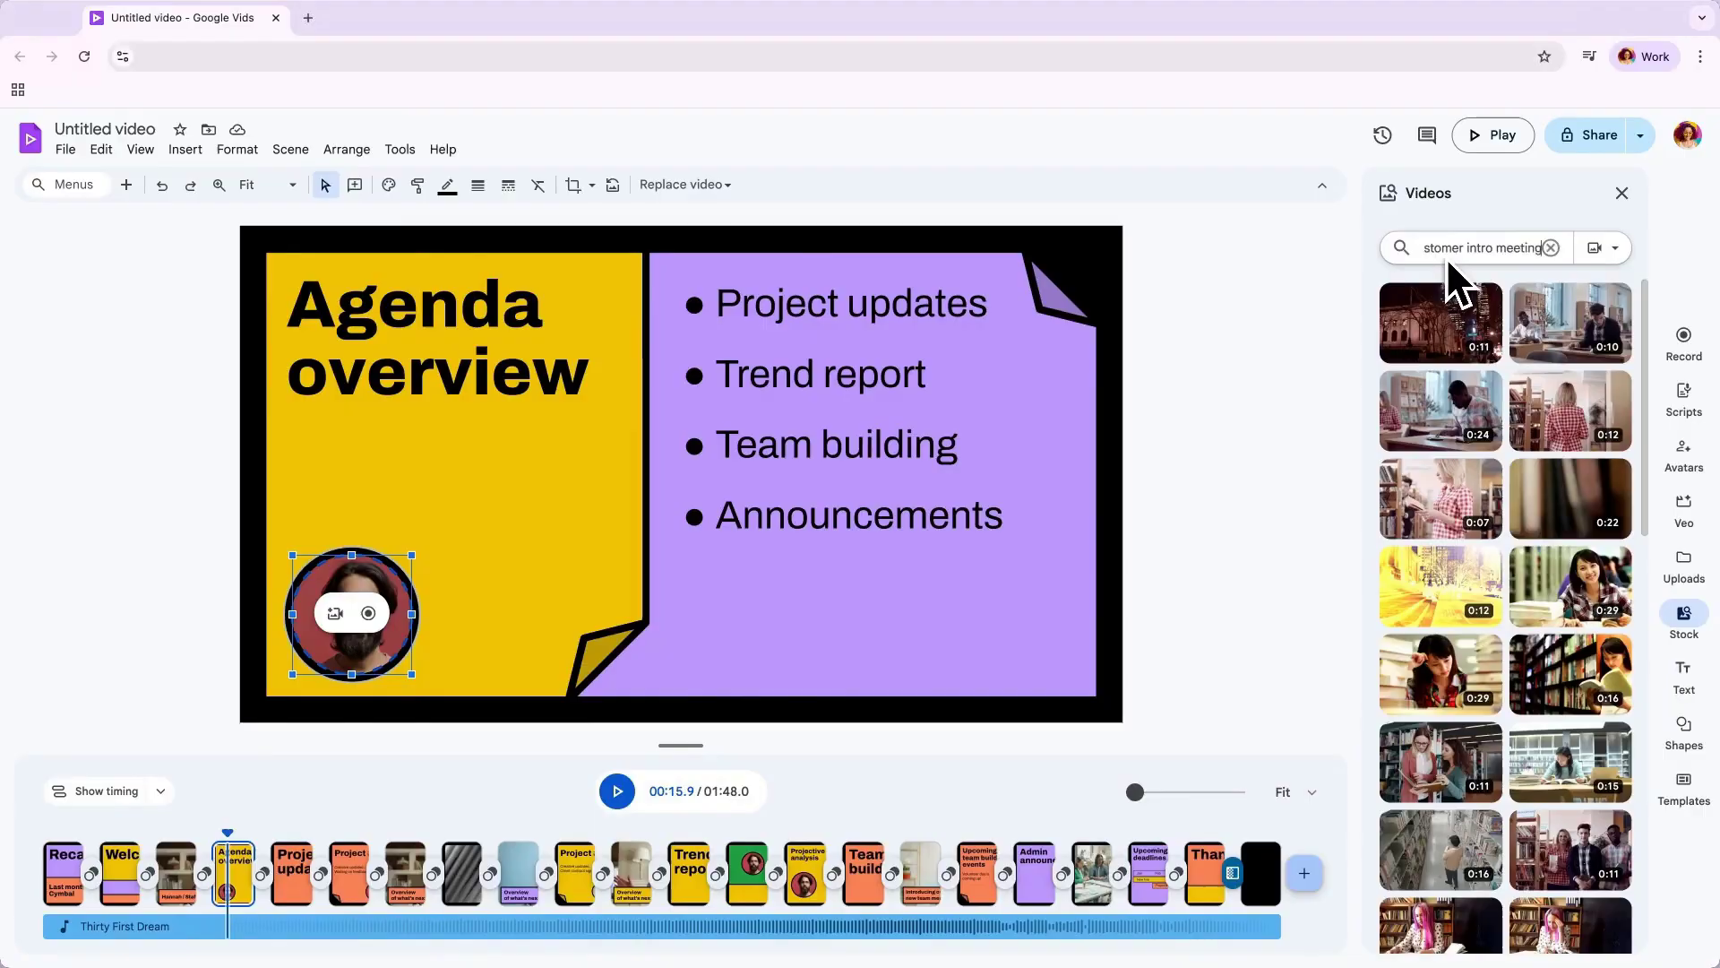
key("Return")
left_click(1431, 321)
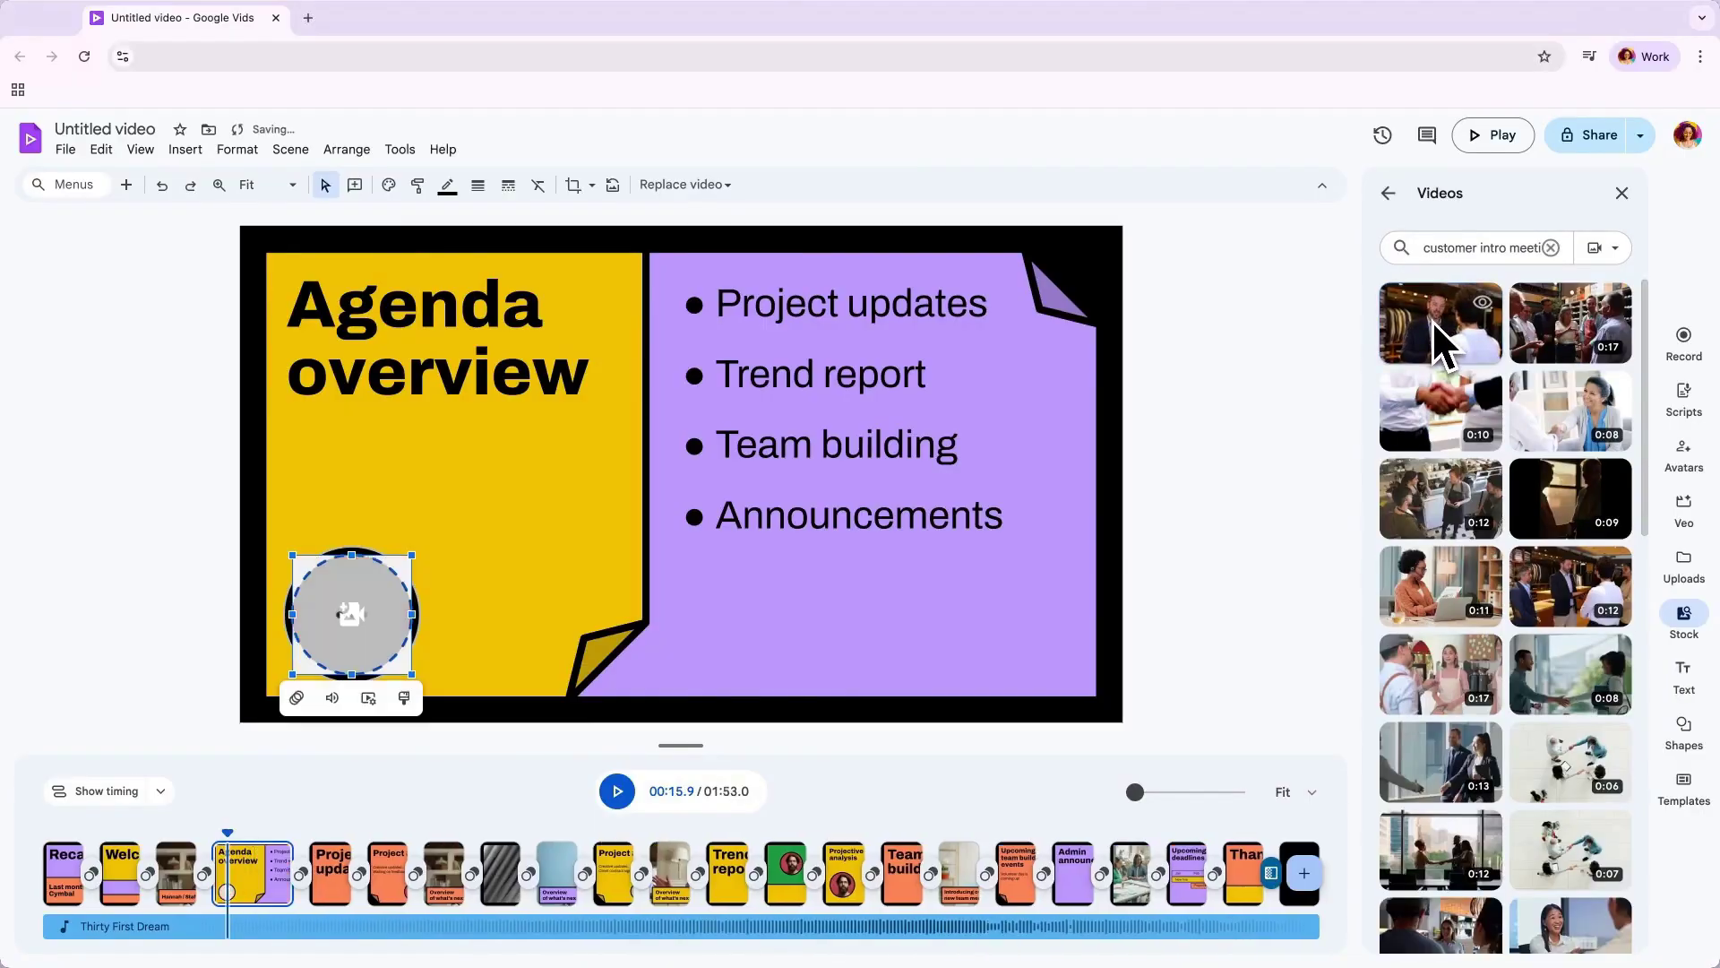
left_click_drag(1433, 325, 354, 584)
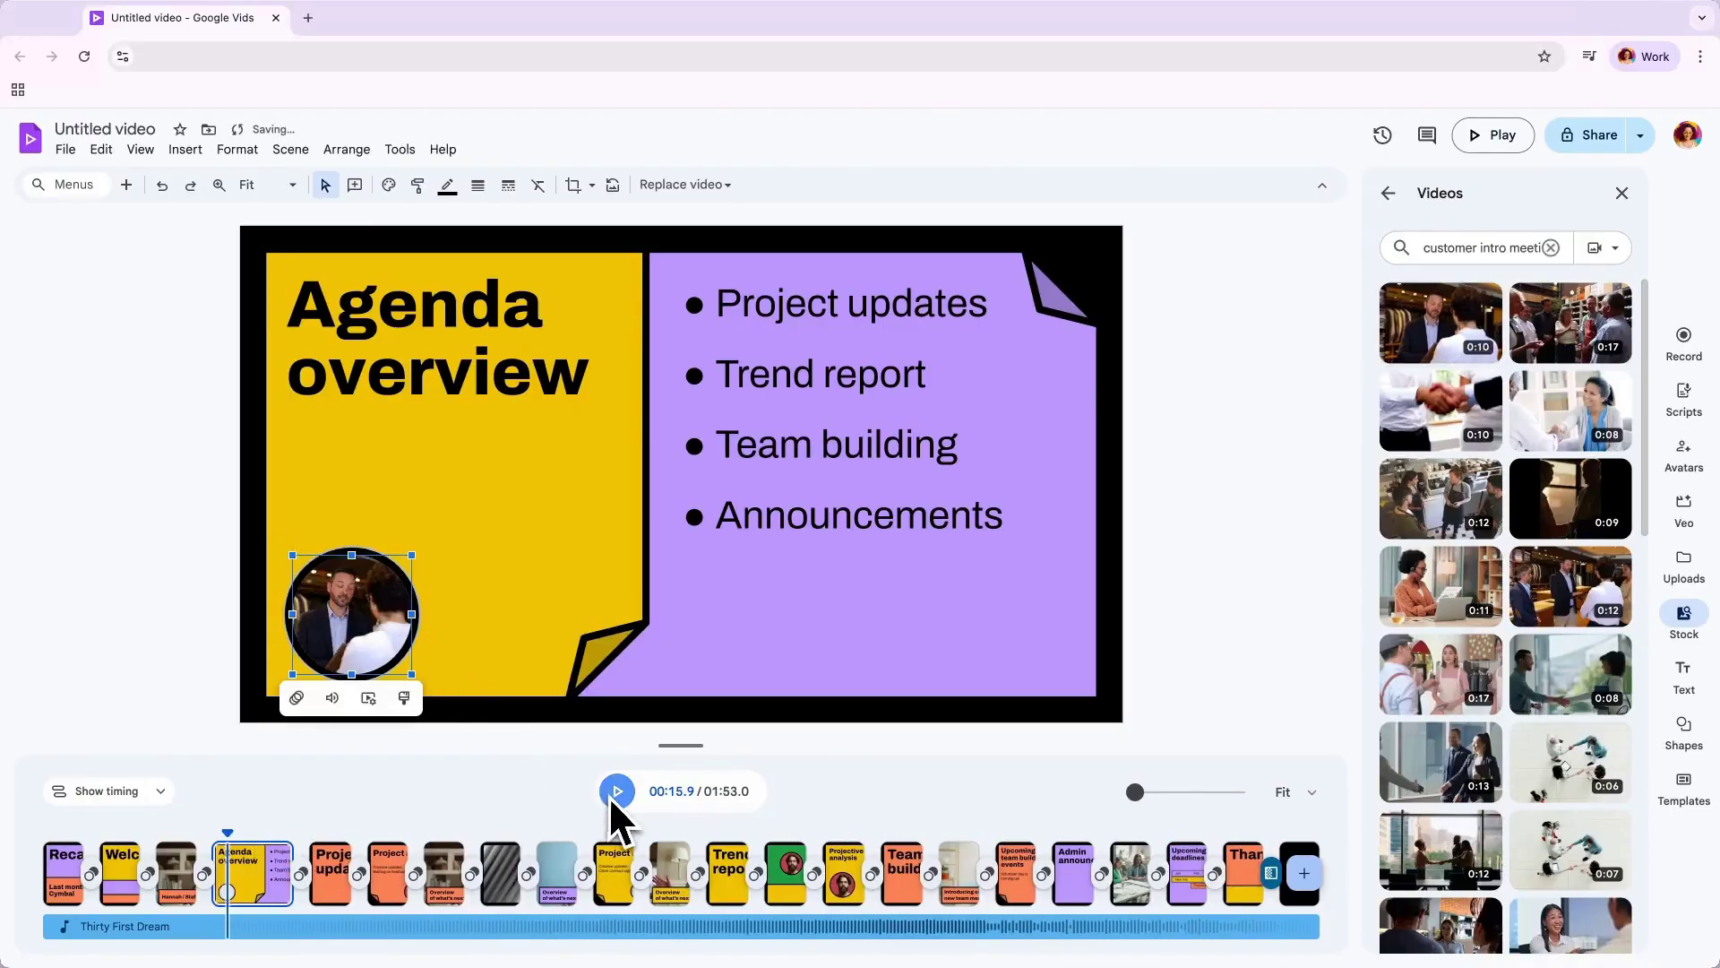
Bring up the video placeholder shape choices from Insert on the Project updates scene.
key("Escape")
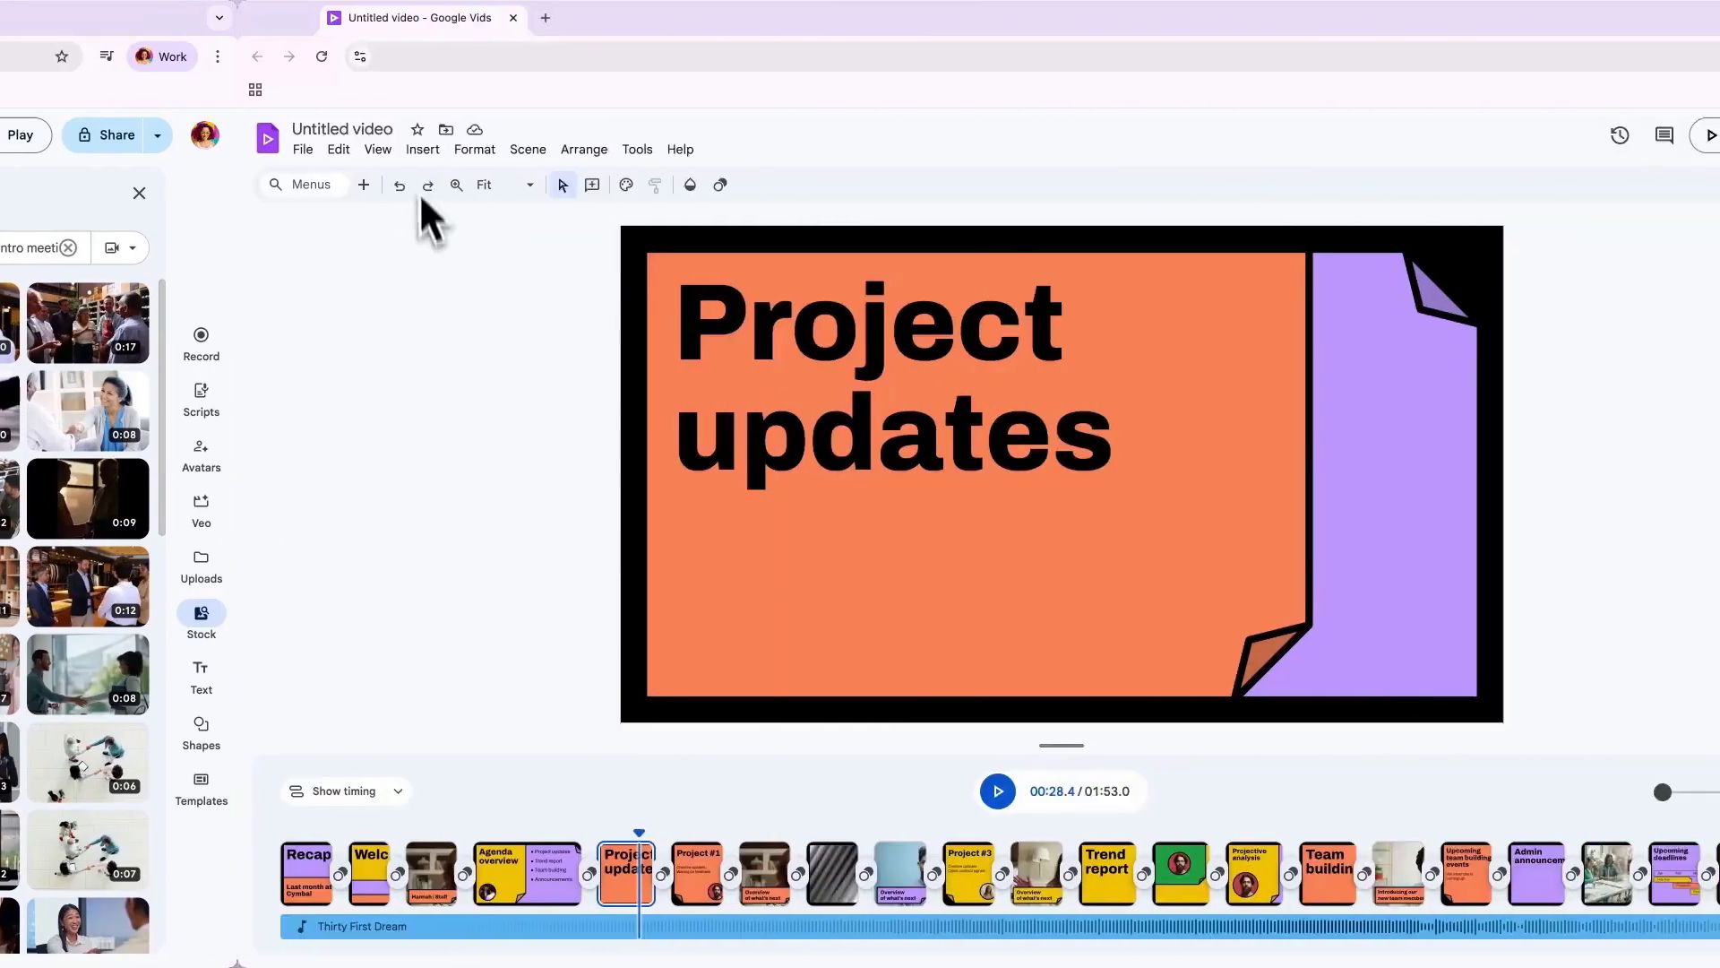
left_click(186, 149)
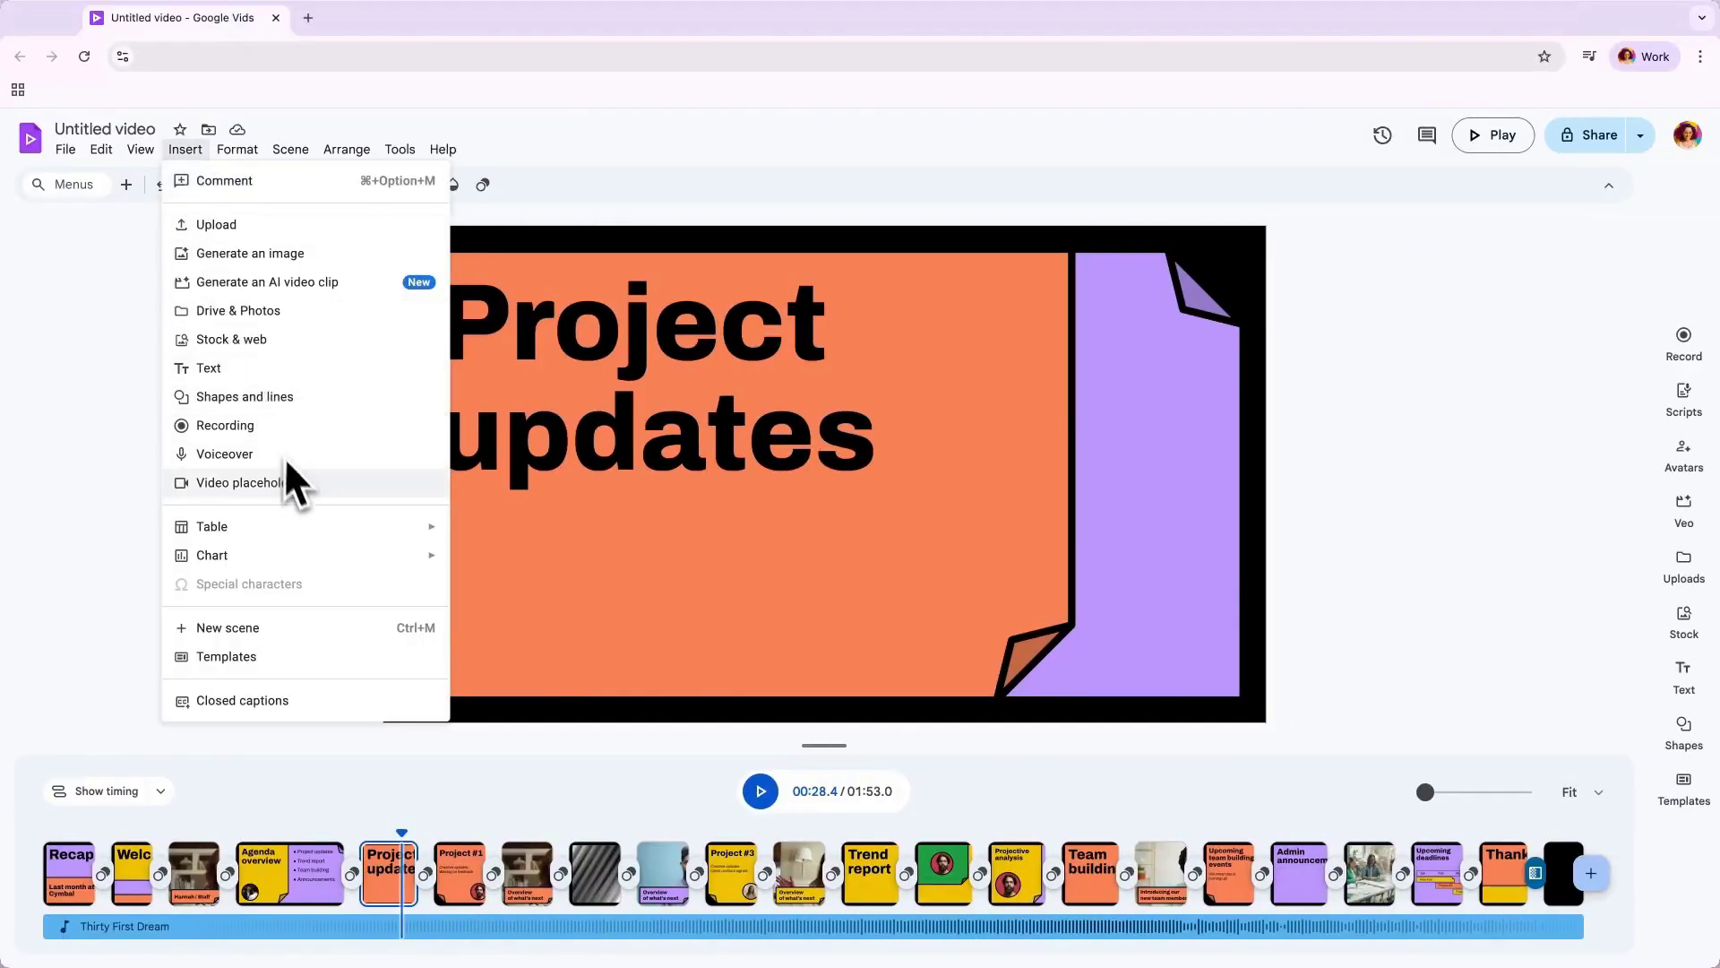
left_click(300, 484)
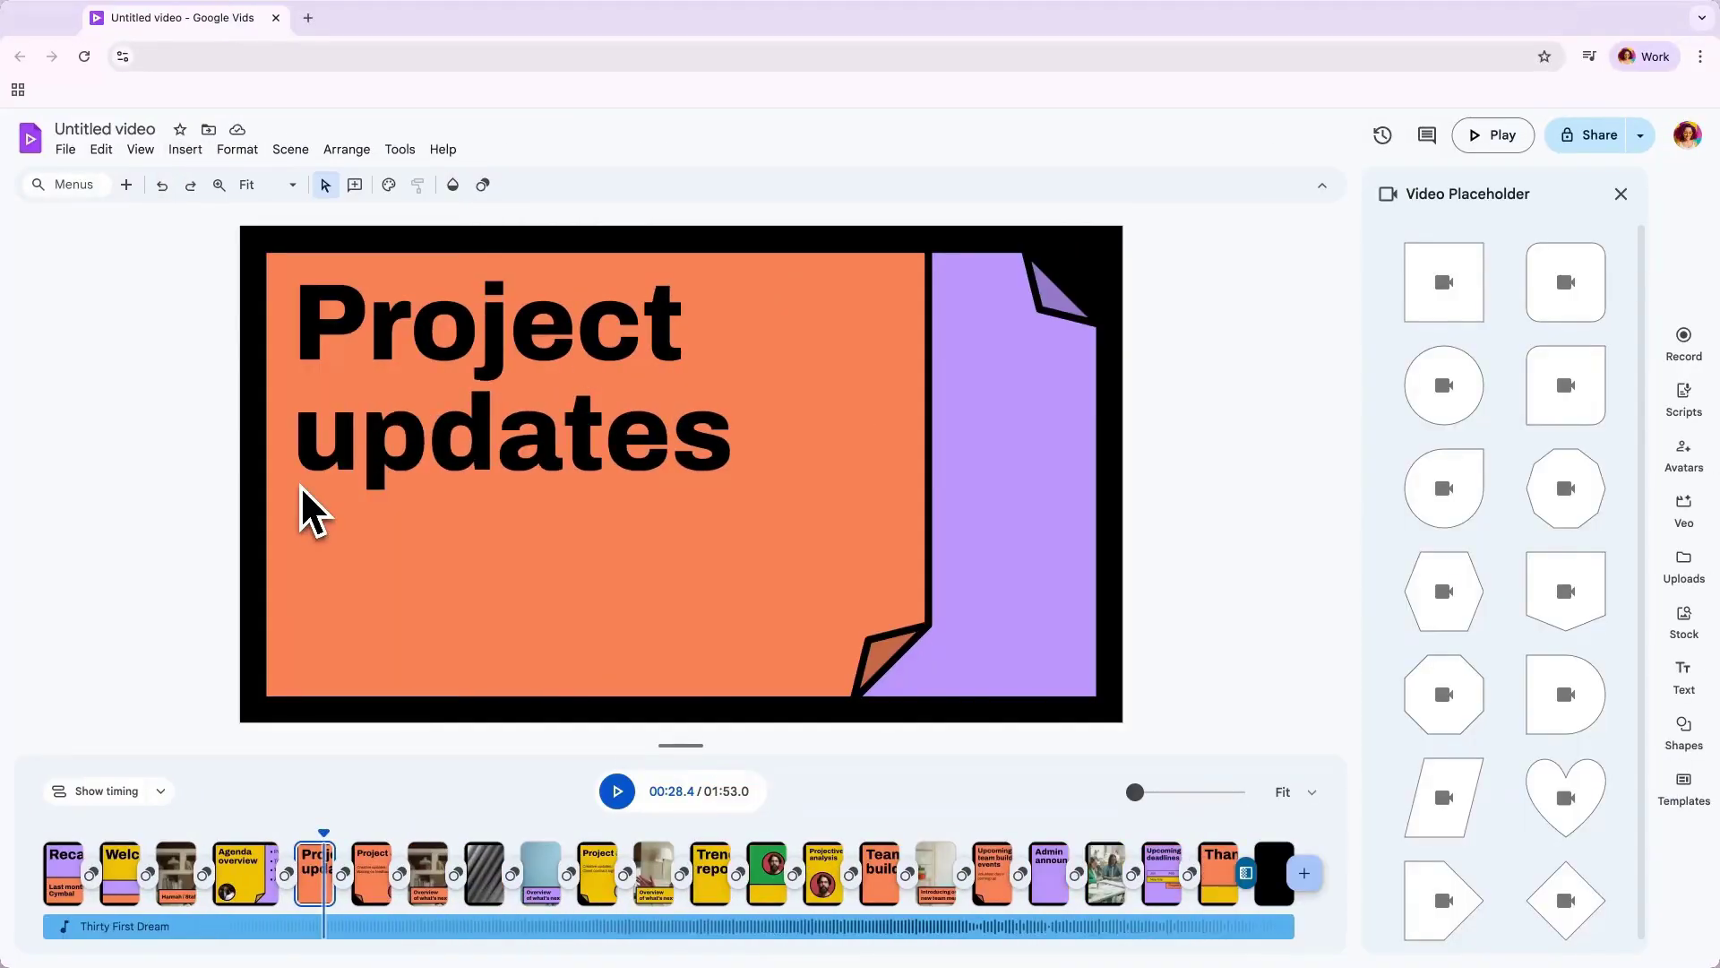